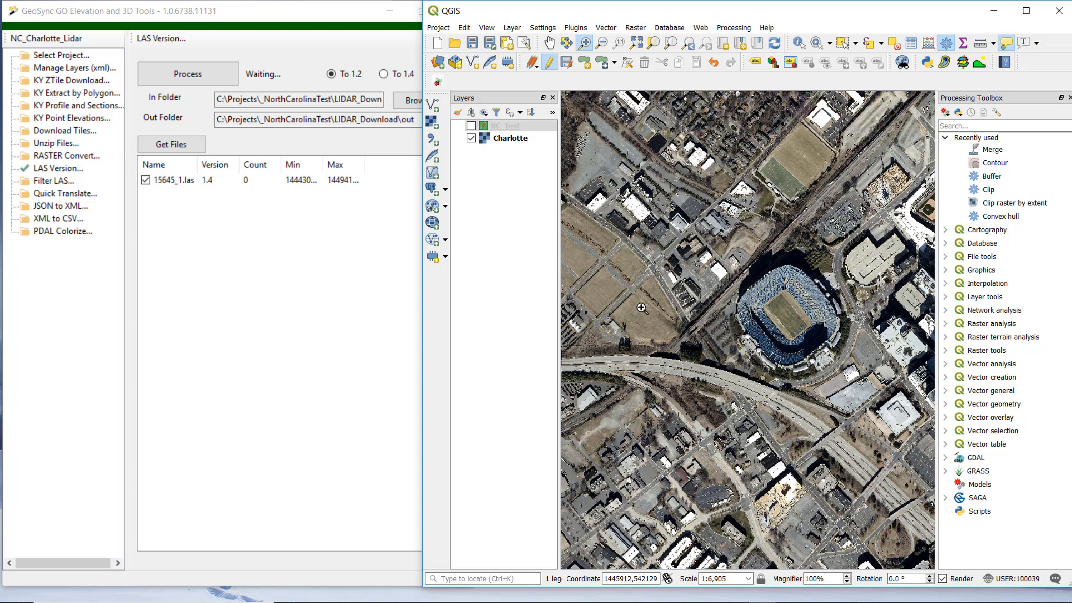
Turn on the NC_Test polygon layer and export it as XML to GeoSync GO AM Tools.
{"action": "left_click", "coordinate": [472, 126]}
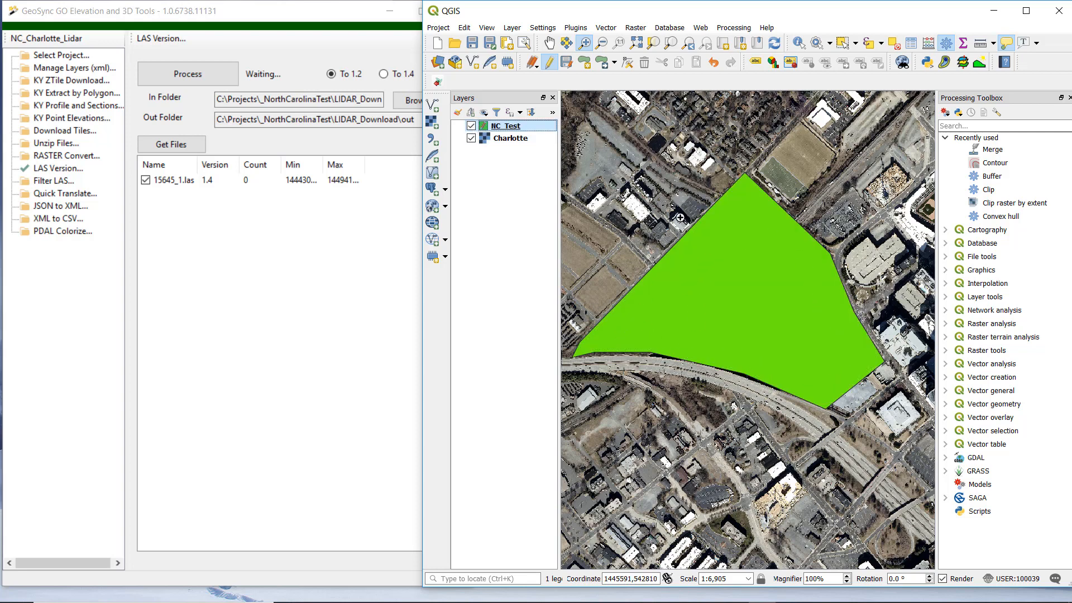
{"action": "left_click", "coordinate": [472, 127]}
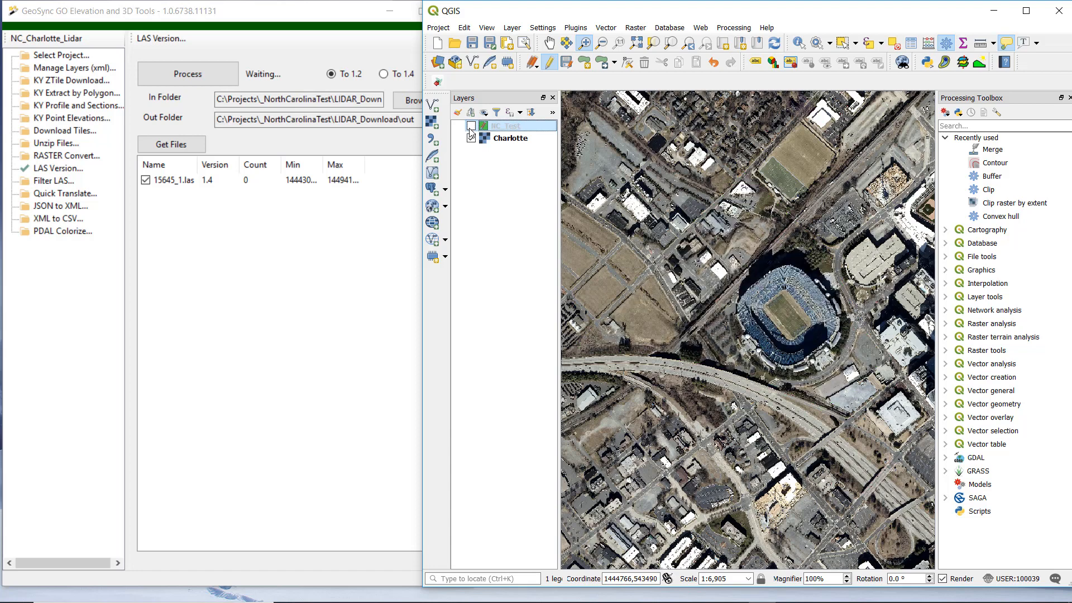
{"action": "left_click", "coordinate": [472, 127]}
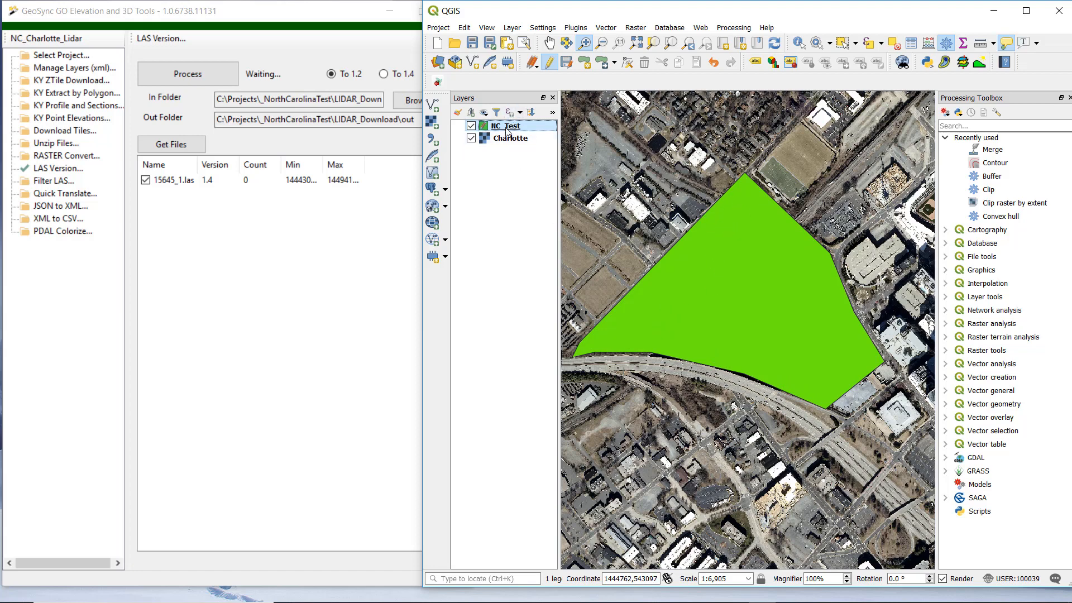
{"action": "left_click", "coordinate": [438, 82]}
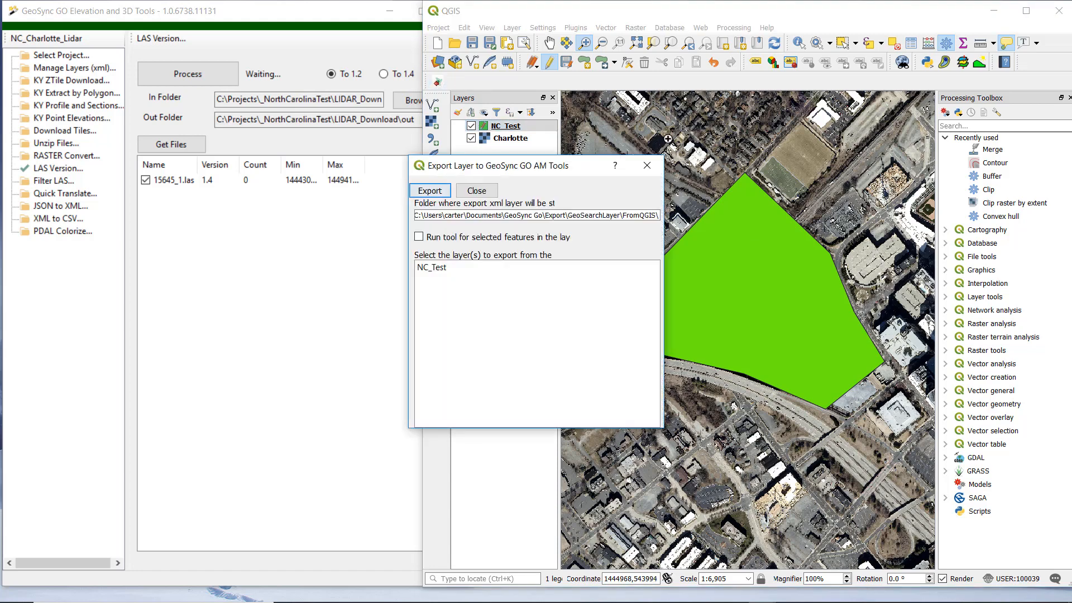
{"action": "left_click", "coordinate": [439, 272]}
{"action": "left_click", "coordinate": [433, 195]}
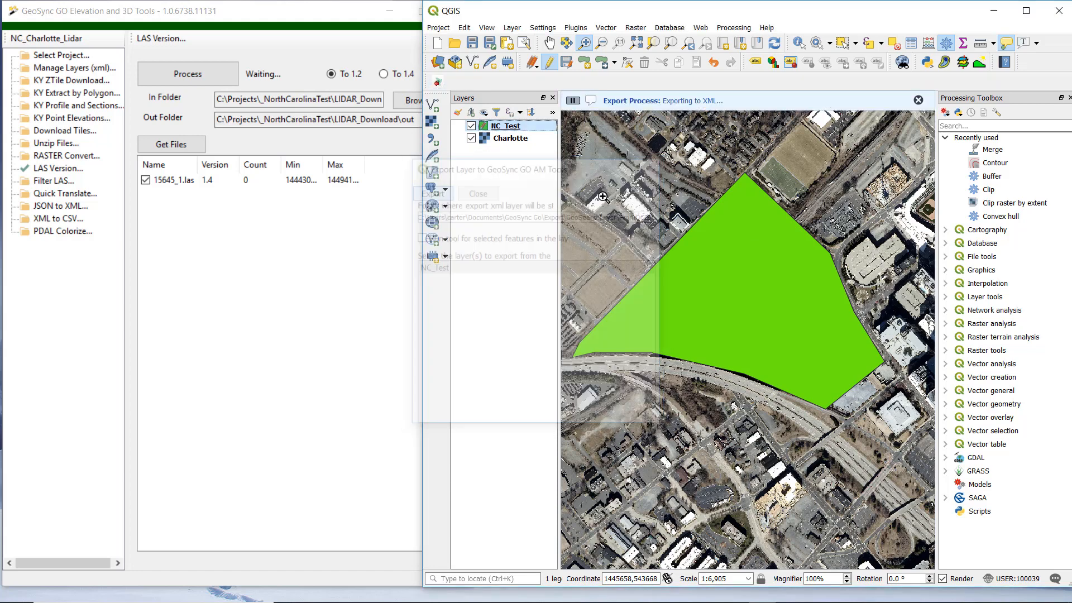
Switch to GeoSync GO Elevation and 3D Tools and convert 15645_1.las to LAS version 1.2.
{"action": "left_click", "coordinate": [230, 15]}
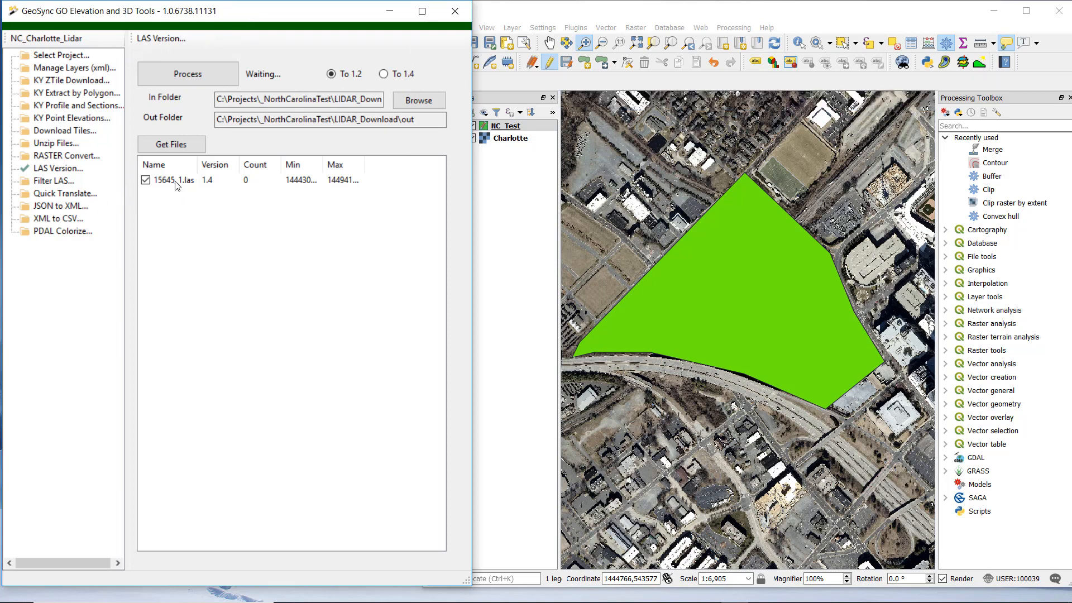
{"action": "left_click", "coordinate": [58, 167]}
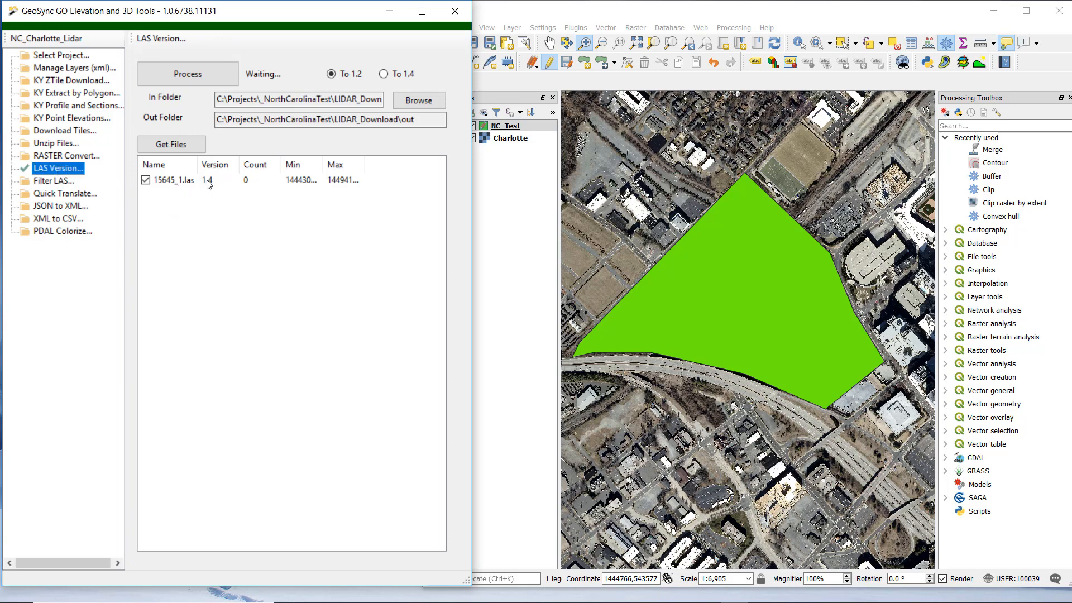
{"action": "left_click", "coordinate": [179, 185]}
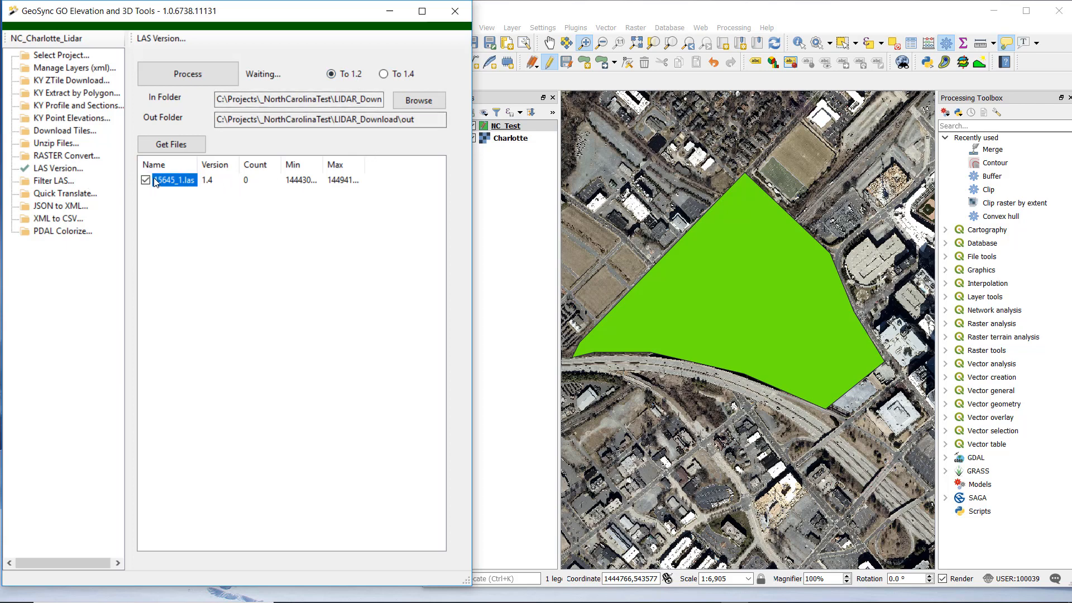
{"action": "left_click", "coordinate": [192, 81]}
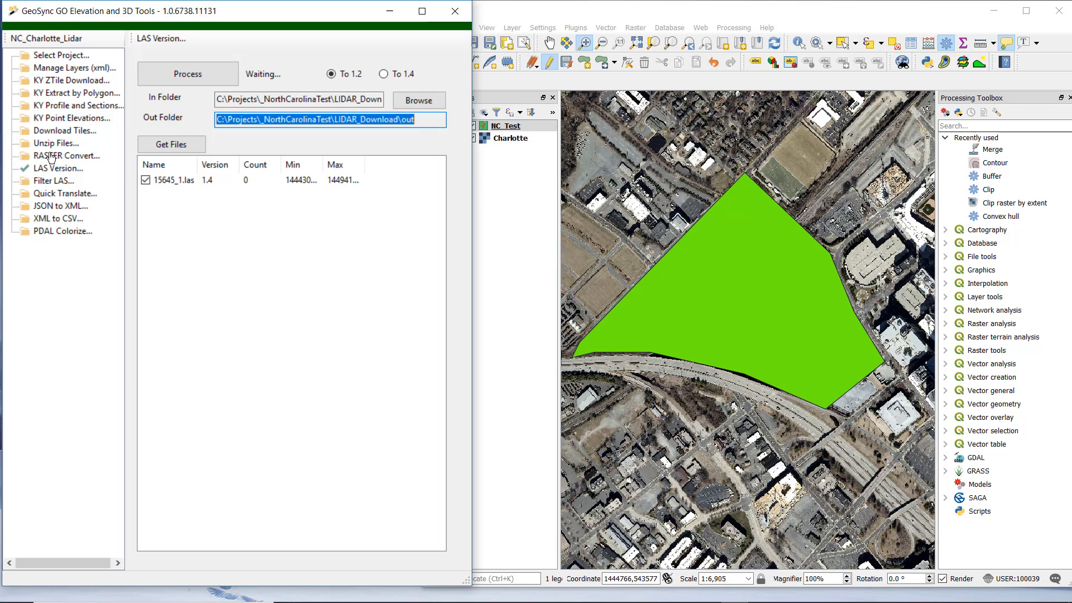
Set up Filter LAS by class 2, with C:\Projects\_NorthCarolinaTest\LIDAR_Download\out as the input folder.
{"action": "left_click", "coordinate": [54, 180]}
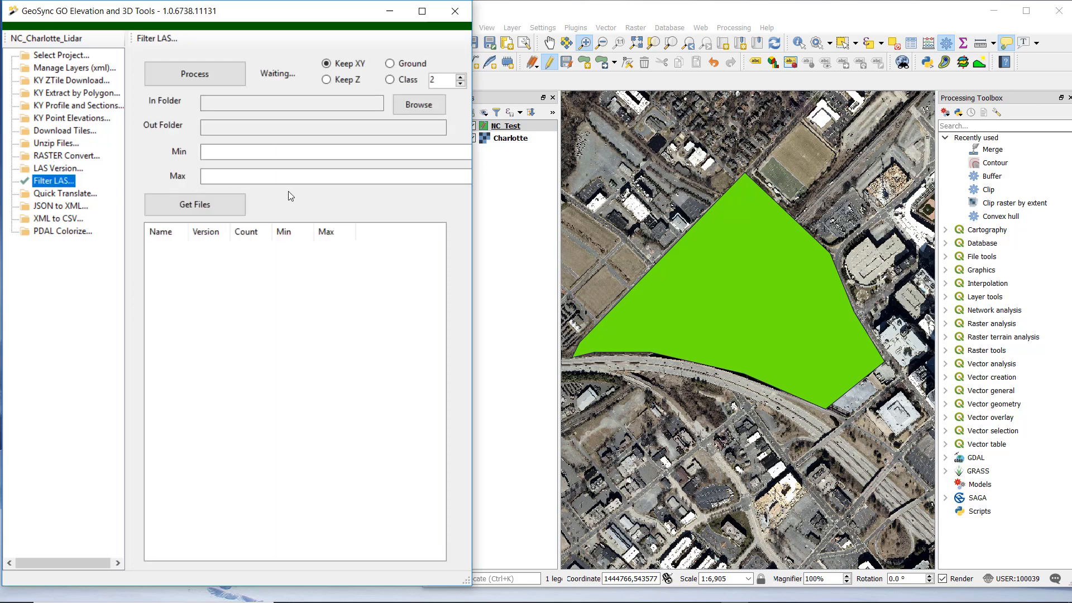
{"action": "left_click", "coordinate": [406, 80]}
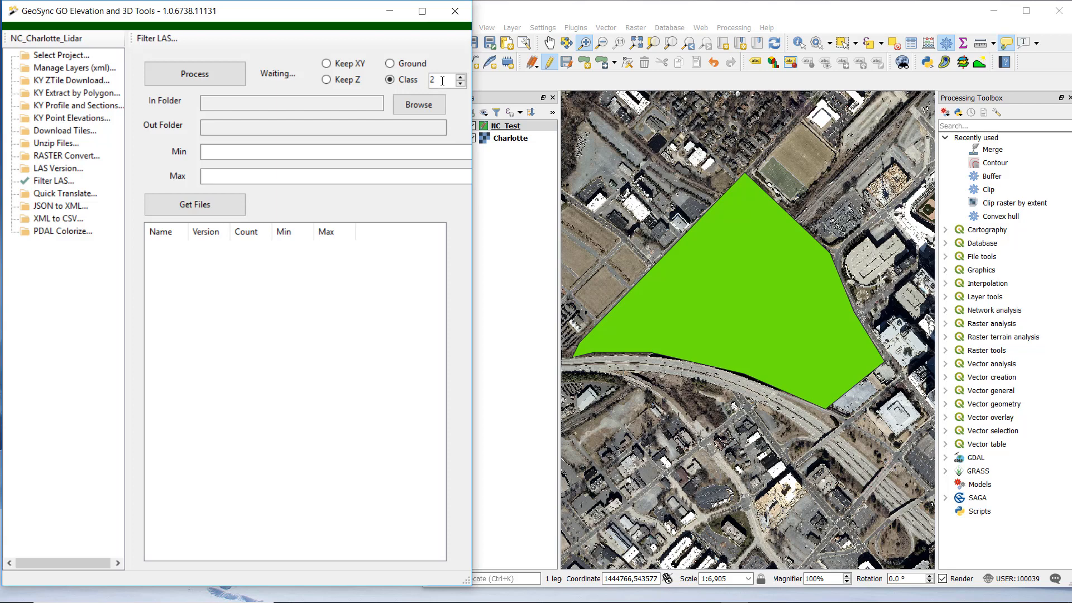
{"action": "left_click", "coordinate": [419, 104]}
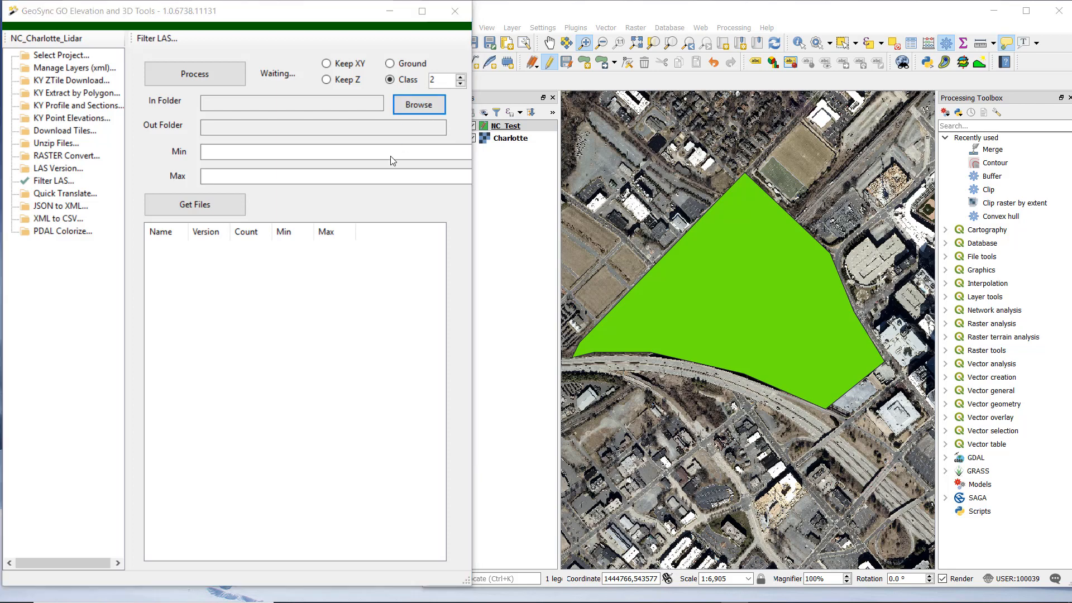
{"action": "left_click_drag", "start_coordinate": [731, 274], "coordinate": [731, 329]}
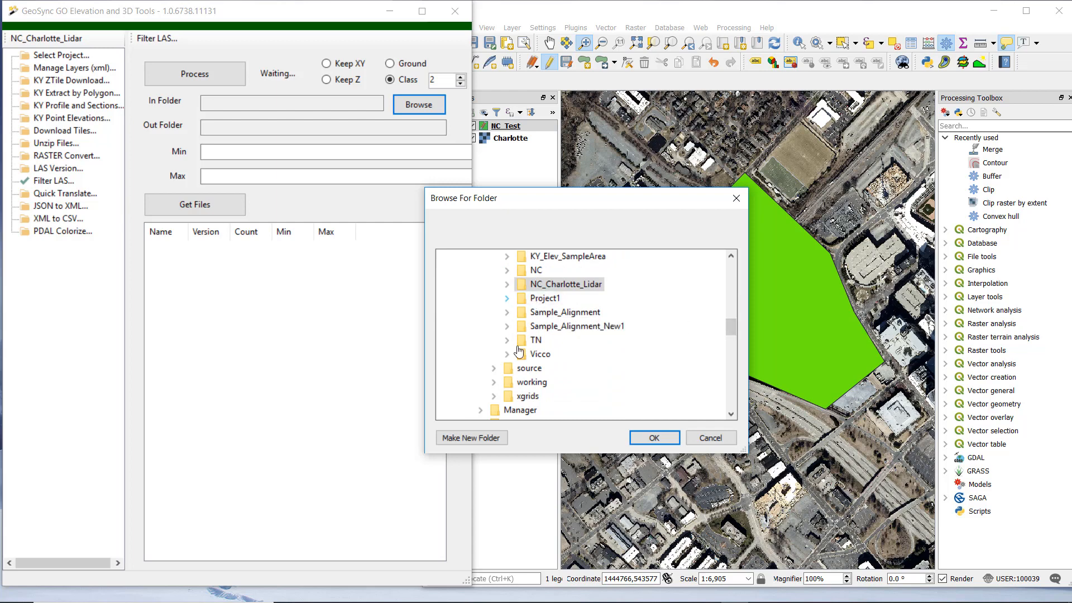
{"action": "scroll", "coordinate": [524, 352], "scroll_direction": "down", "scroll_amount": 5}
{"action": "scroll", "coordinate": [525, 357], "scroll_direction": "down", "scroll_amount": 6}
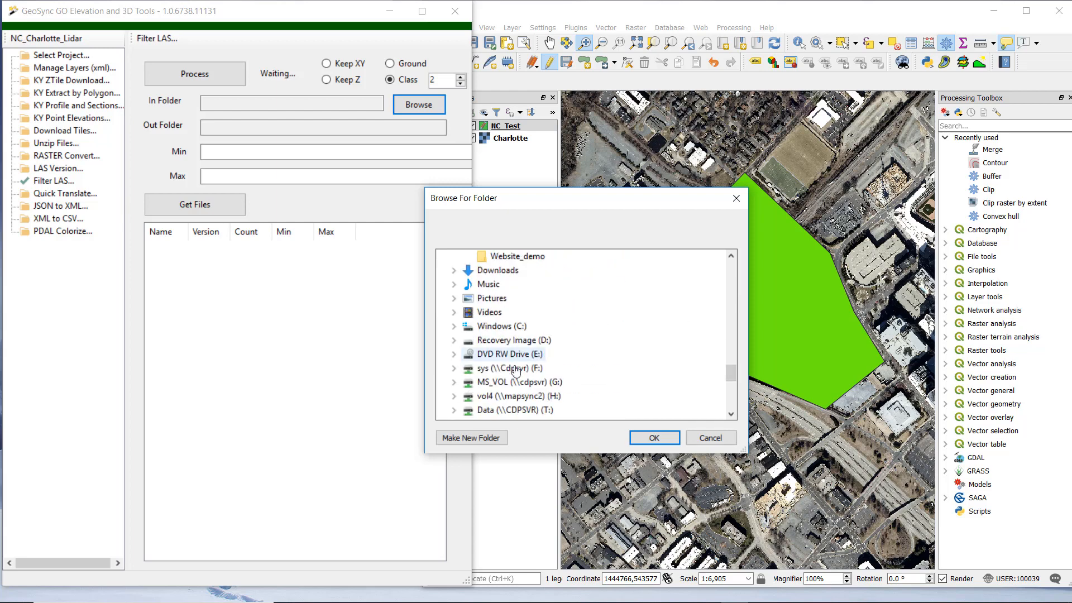
{"action": "left_click", "coordinate": [454, 325]}
{"action": "scroll", "coordinate": [468, 335], "scroll_direction": "down", "scroll_amount": 6}
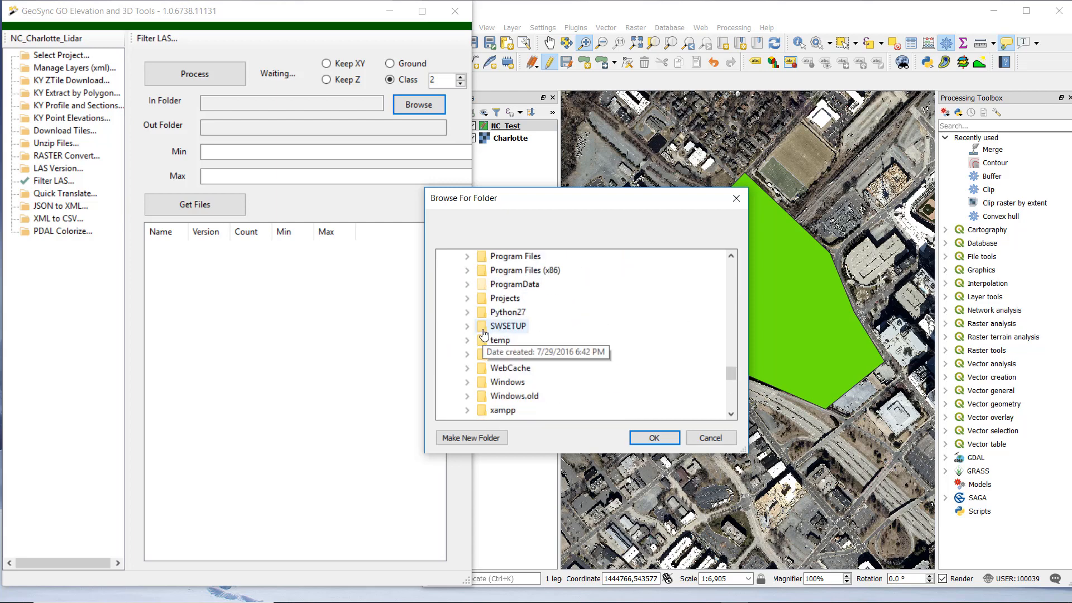
{"action": "left_click", "coordinate": [469, 300]}
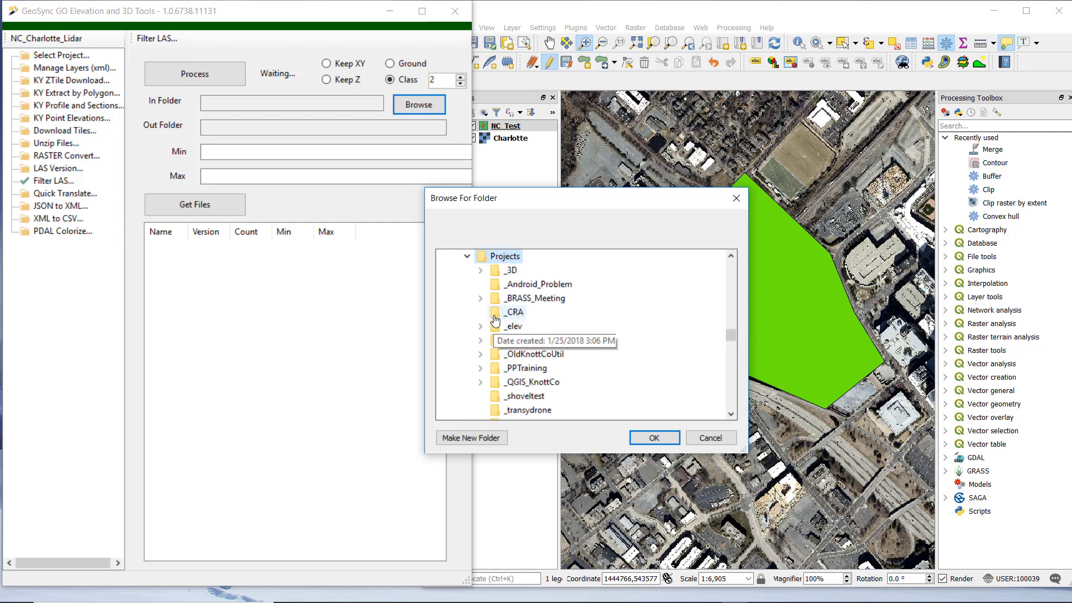
{"action": "scroll", "coordinate": [494, 307], "scroll_direction": "down", "scroll_amount": 2}
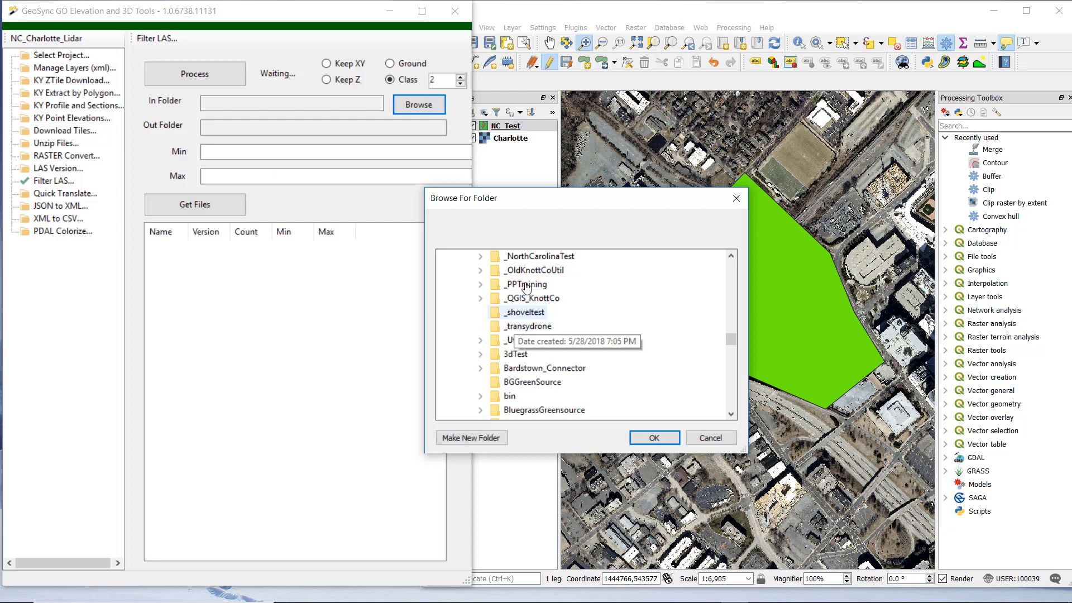
{"action": "double_click", "coordinate": [536, 257]}
{"action": "left_click", "coordinate": [493, 285]}
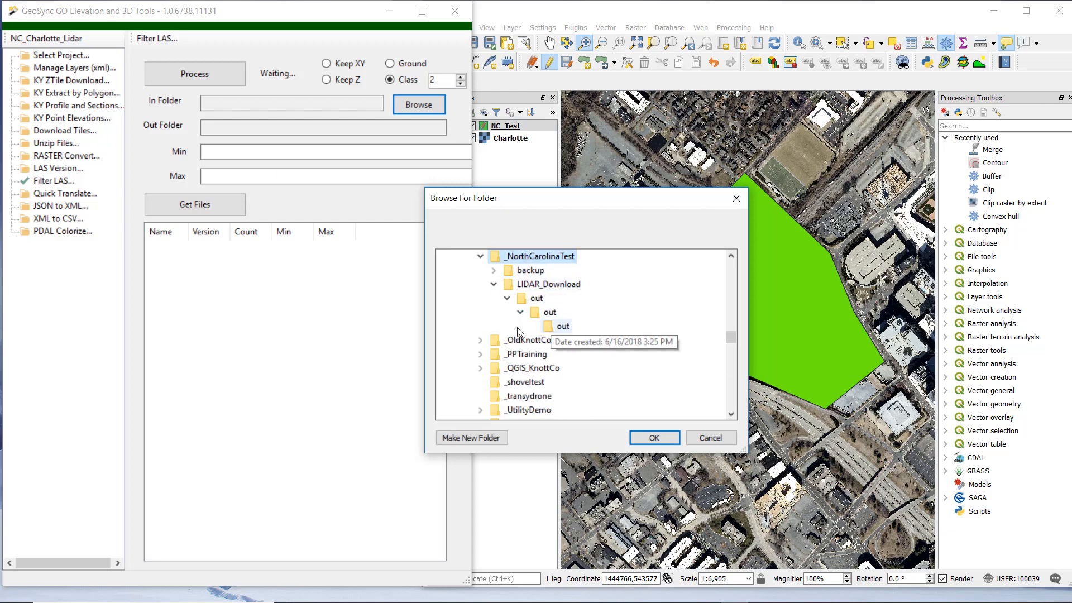
{"action": "left_click", "coordinate": [521, 298]}
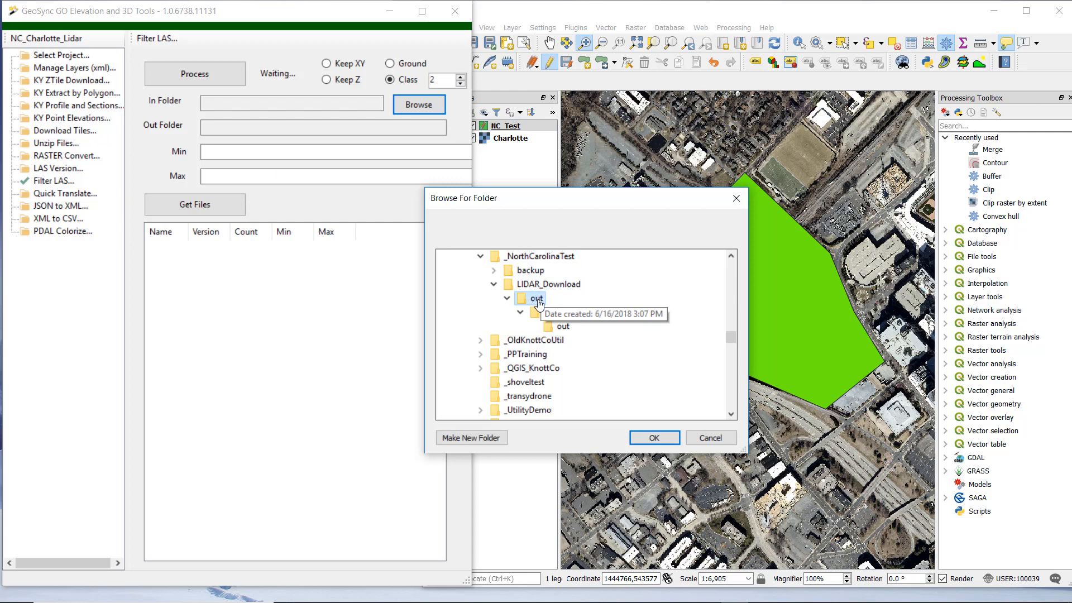
{"action": "left_click", "coordinate": [648, 442]}
Load the LAS files from the input folder, include 15645_1.las and run the class filter on it.
{"action": "left_click", "coordinate": [170, 212]}
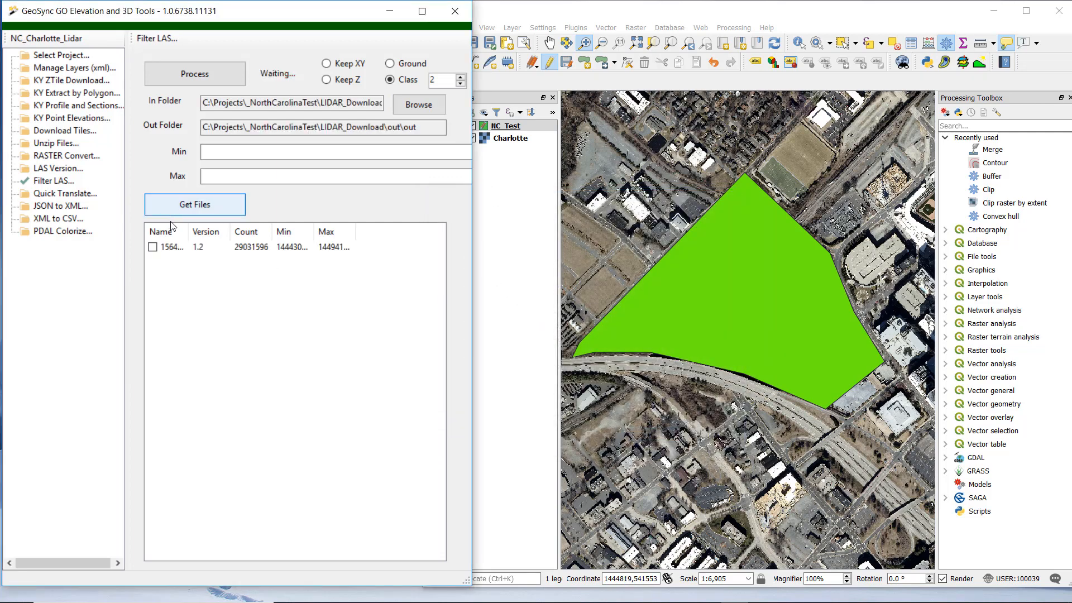
{"action": "left_click", "coordinate": [152, 247]}
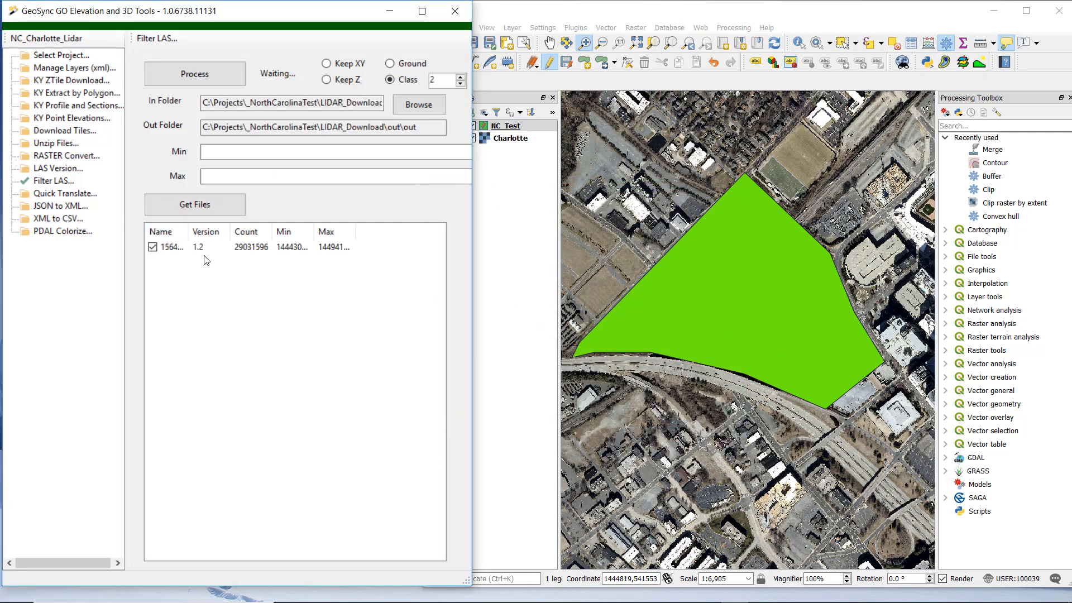
{"action": "double_click", "coordinate": [188, 231]}
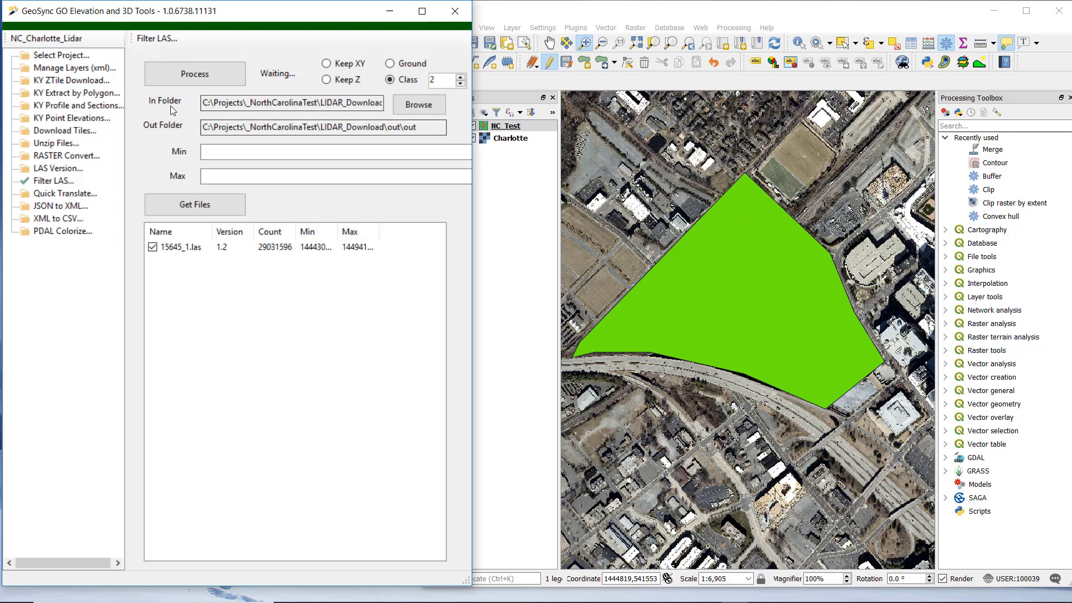
{"action": "left_click", "coordinate": [173, 73]}
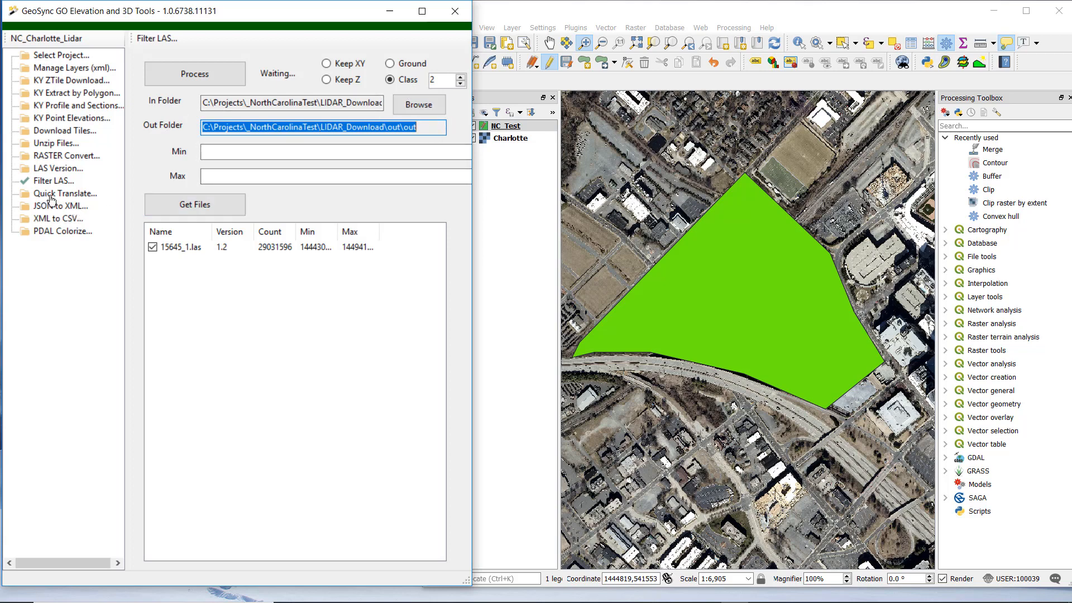
Open KY Extract by Polygon and check which XML layers are available to it.
{"action": "left_click", "coordinate": [41, 93]}
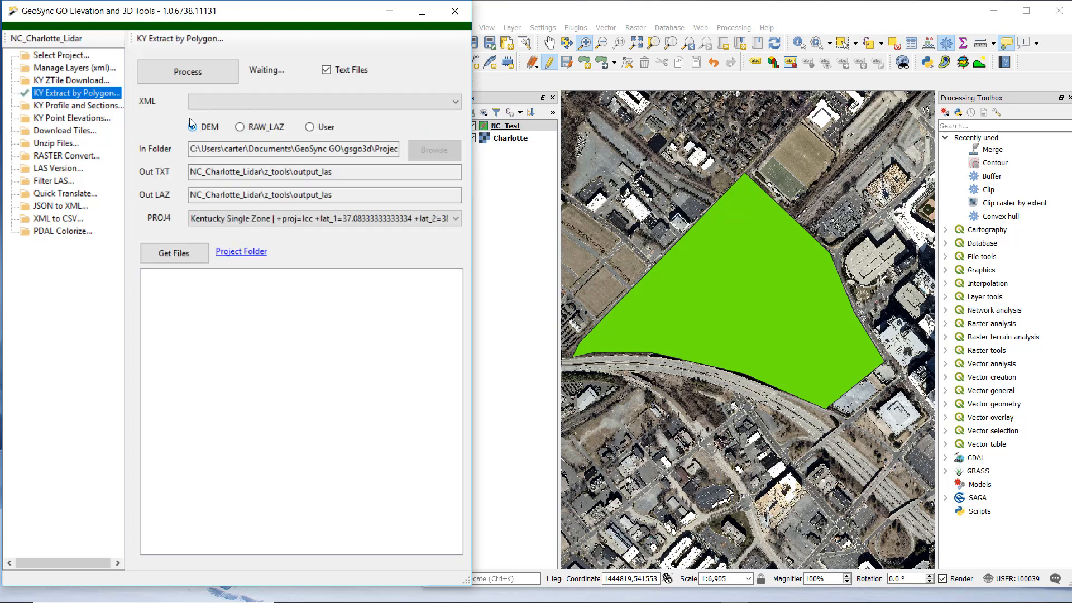
{"action": "left_click", "coordinate": [211, 100]}
{"action": "left_click", "coordinate": [156, 98]}
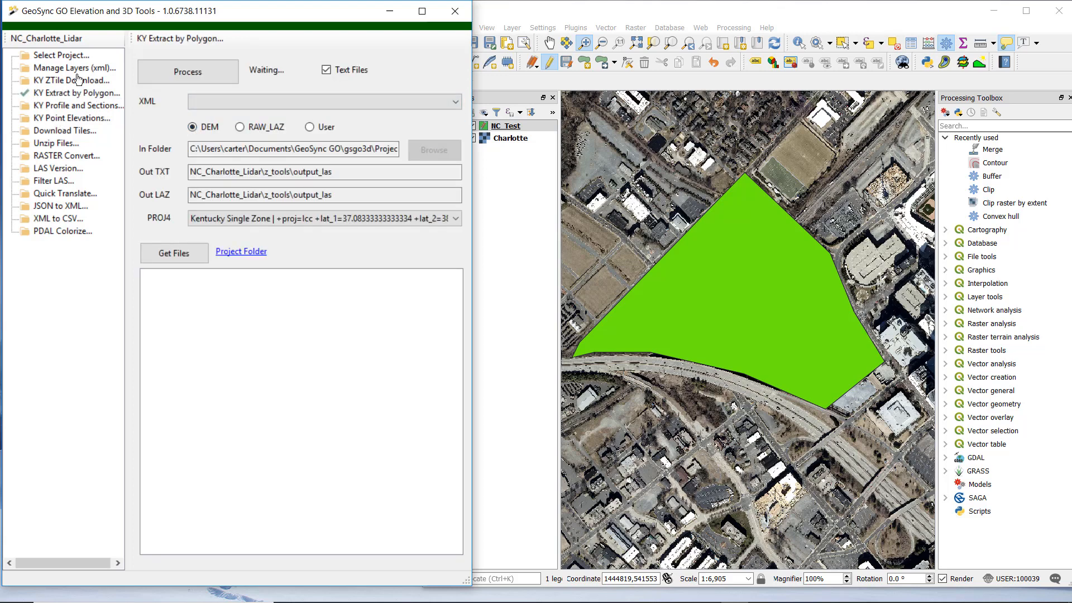
Add the QGIS-exported NC_Test.qgis.xml from the FromQGIS folder to the project's XML layers.
{"action": "left_click", "coordinate": [43, 69]}
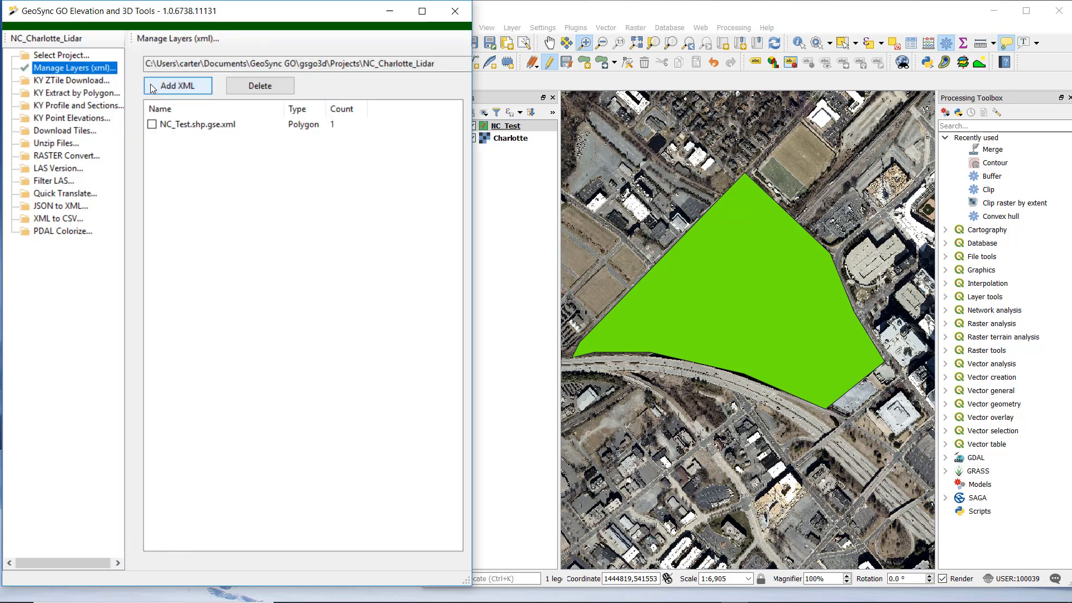
{"action": "left_click", "coordinate": [205, 86]}
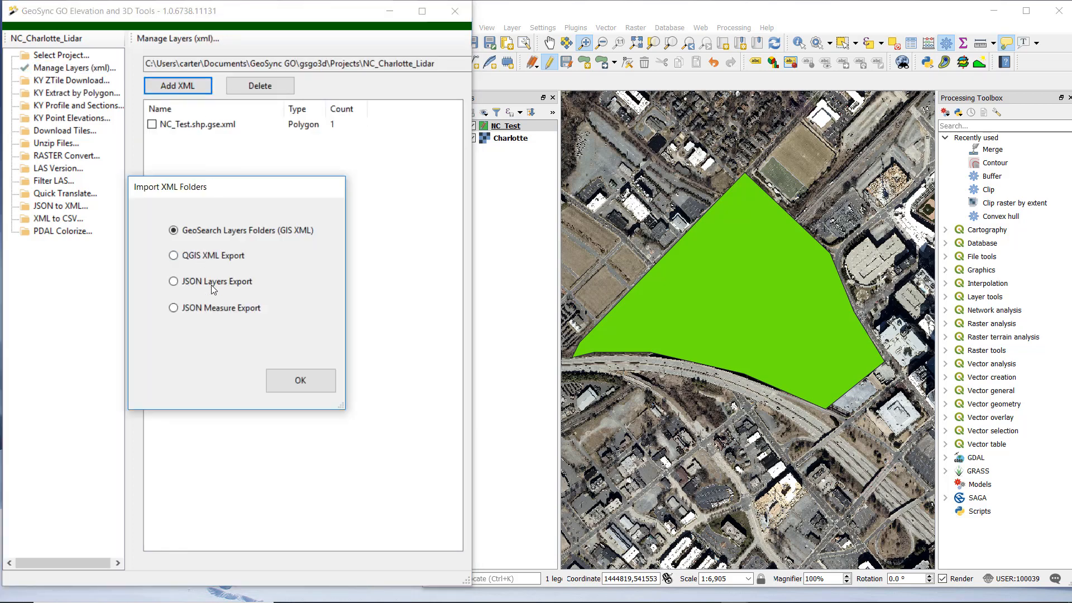
{"action": "left_click", "coordinate": [274, 377]}
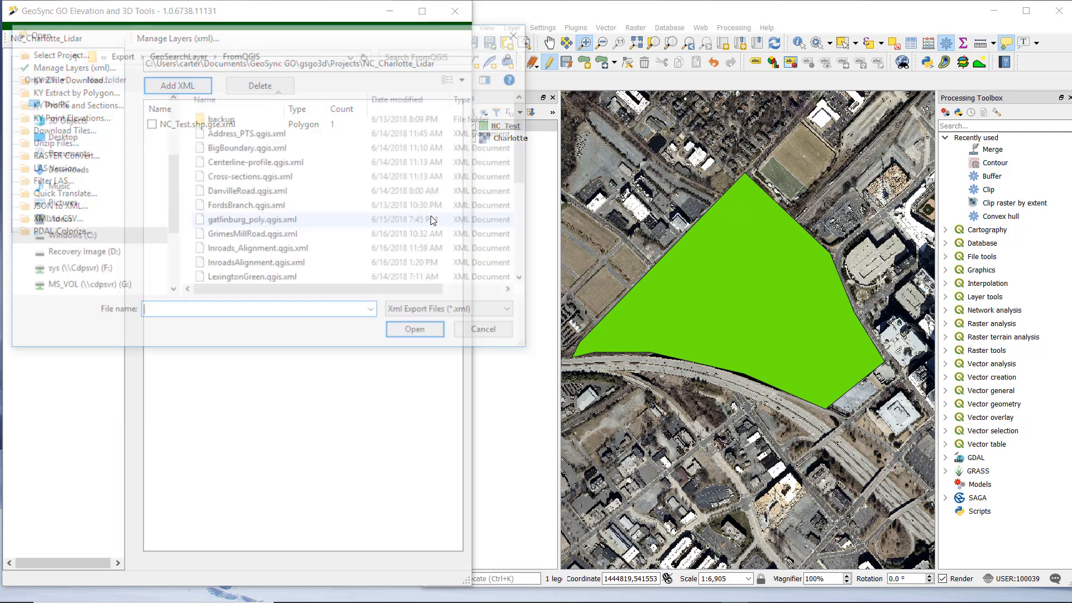
{"action": "scroll", "coordinate": [235, 203], "scroll_direction": "down", "scroll_amount": 4}
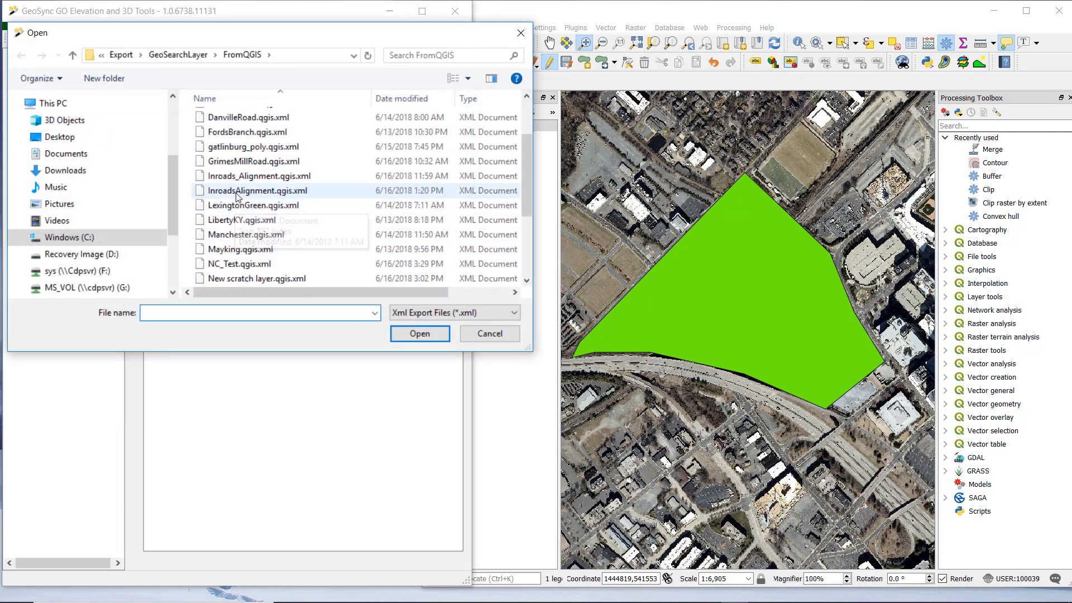
{"action": "left_click", "coordinate": [239, 176]}
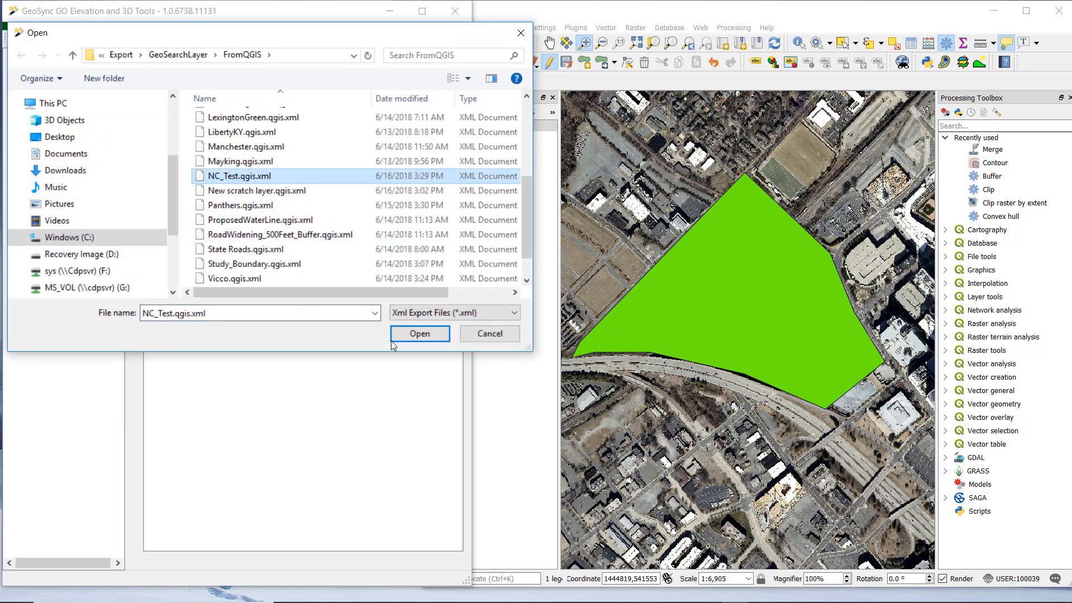
{"action": "left_click", "coordinate": [407, 335]}
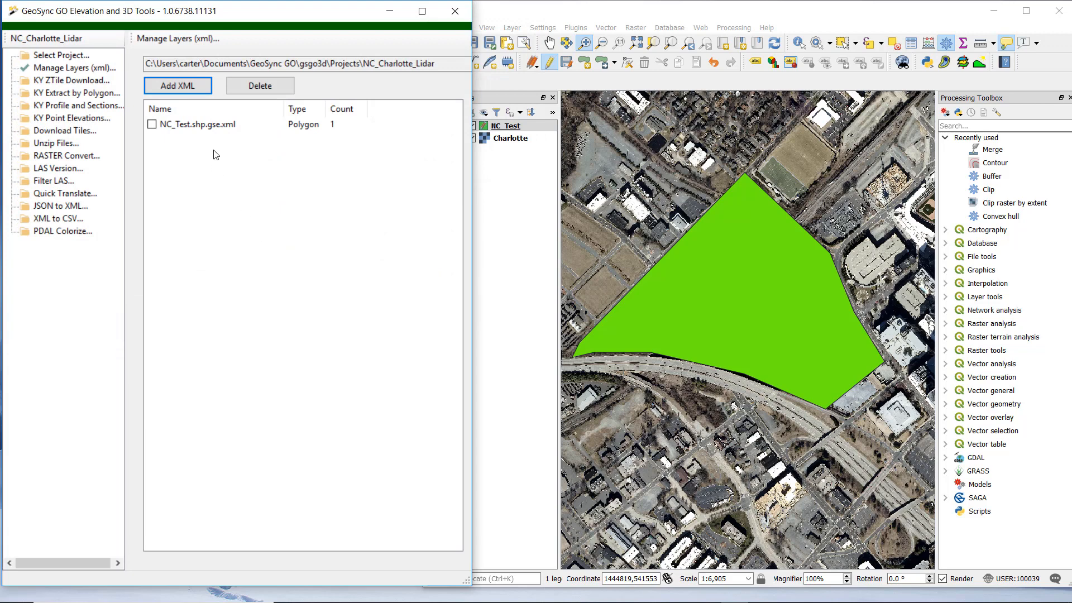
Set the KY Extract by Polygon input folder to C:\Projects\_NorthCarolinaTest\LIDAR_Download\out\out.
{"action": "left_click", "coordinate": [67, 93]}
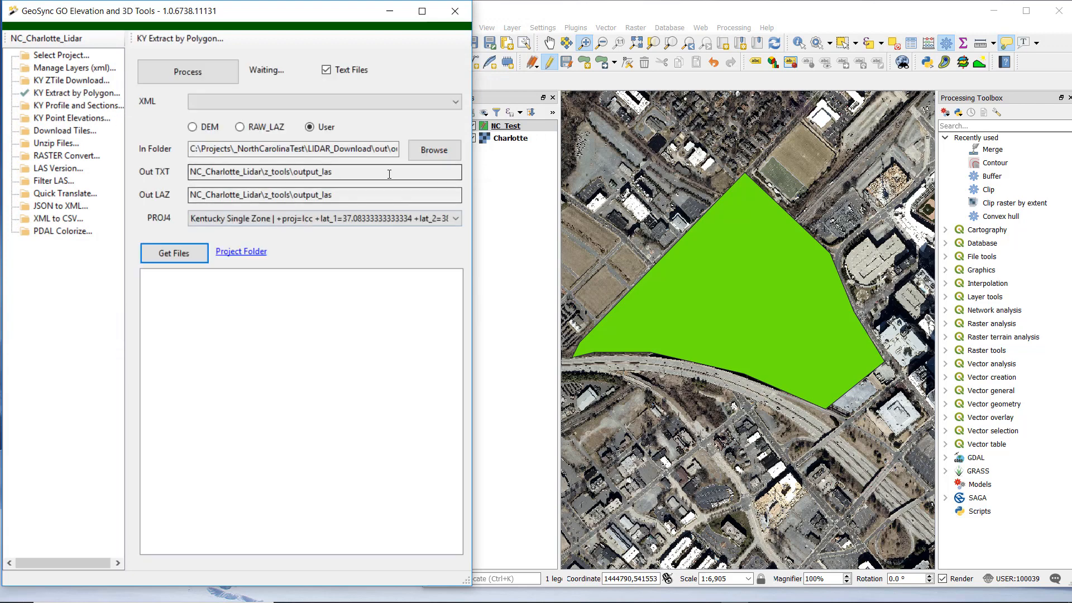
{"action": "left_click", "coordinate": [435, 149]}
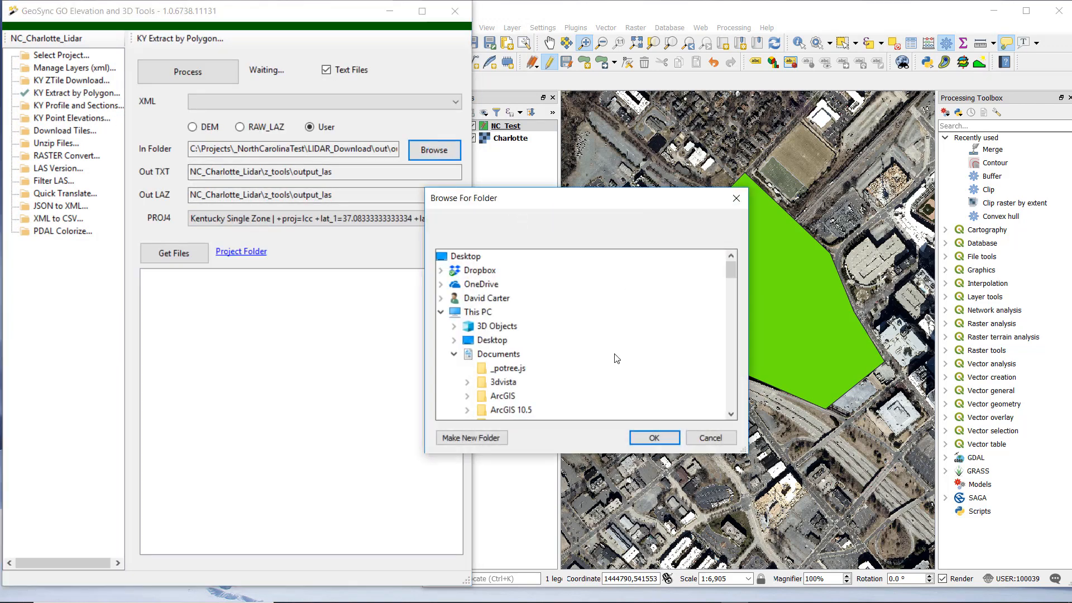
{"action": "left_click_drag", "start_coordinate": [732, 273], "coordinate": [712, 384]}
{"action": "left_click", "coordinate": [453, 286]}
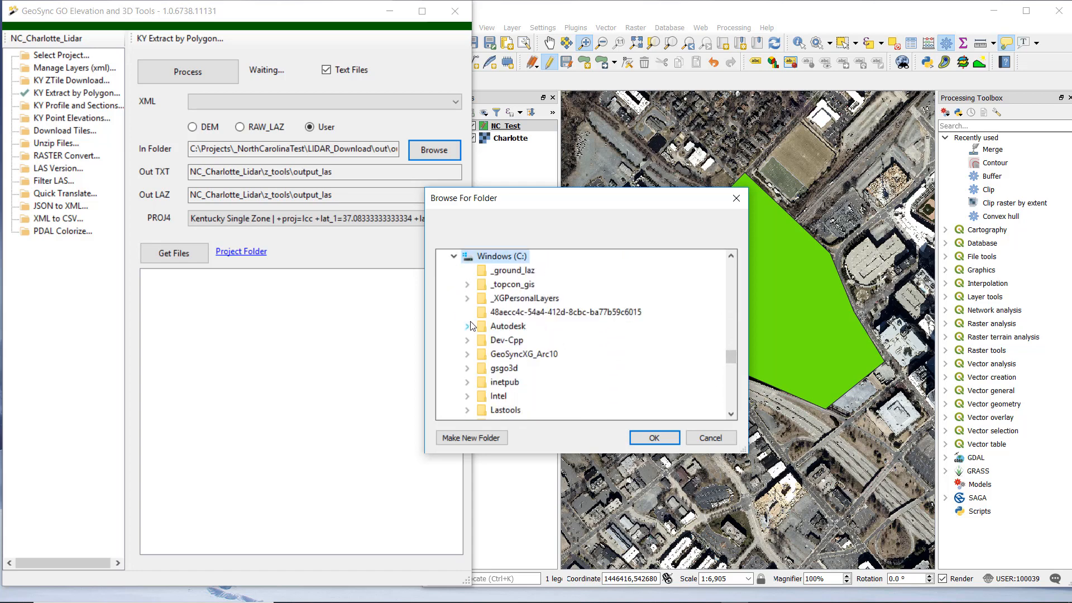
{"action": "scroll", "coordinate": [471, 326], "scroll_direction": "down", "scroll_amount": 3}
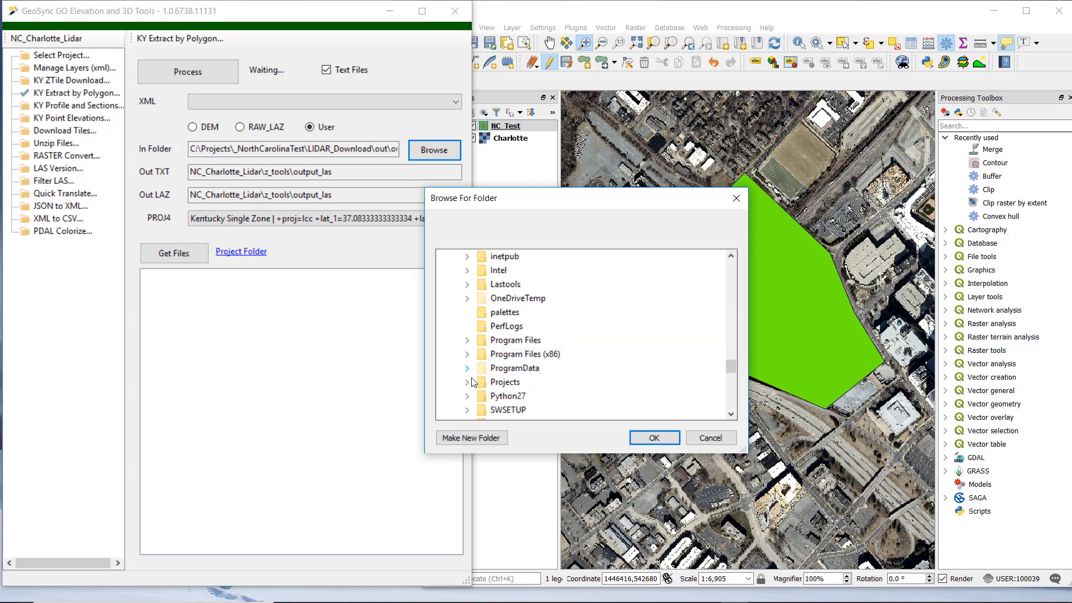
{"action": "left_click", "coordinate": [469, 383]}
{"action": "left_click", "coordinate": [481, 340]}
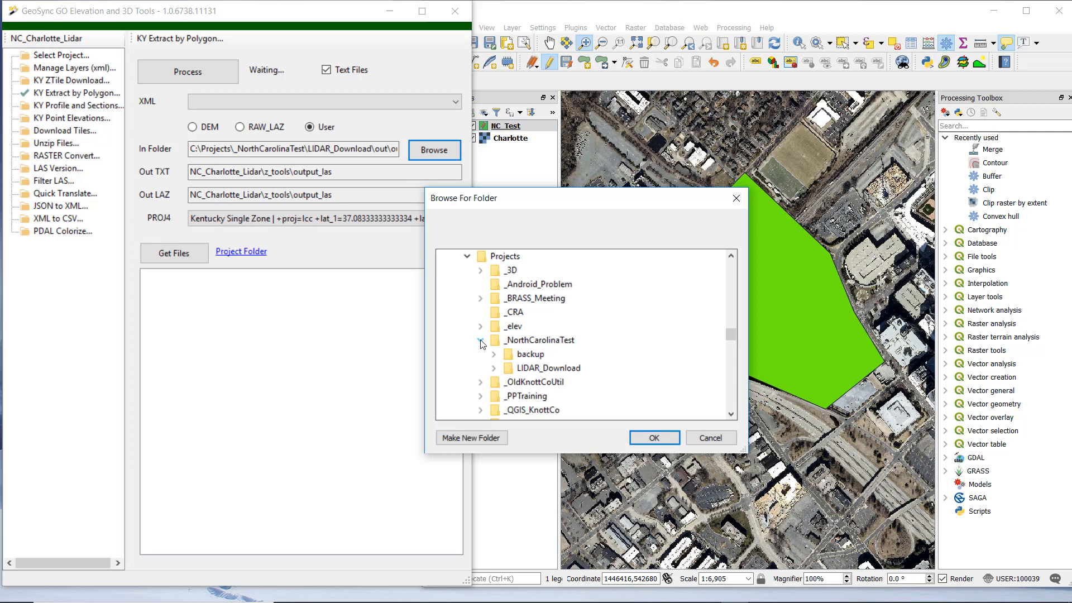
{"action": "scroll", "coordinate": [482, 344], "scroll_direction": "down", "scroll_amount": 2}
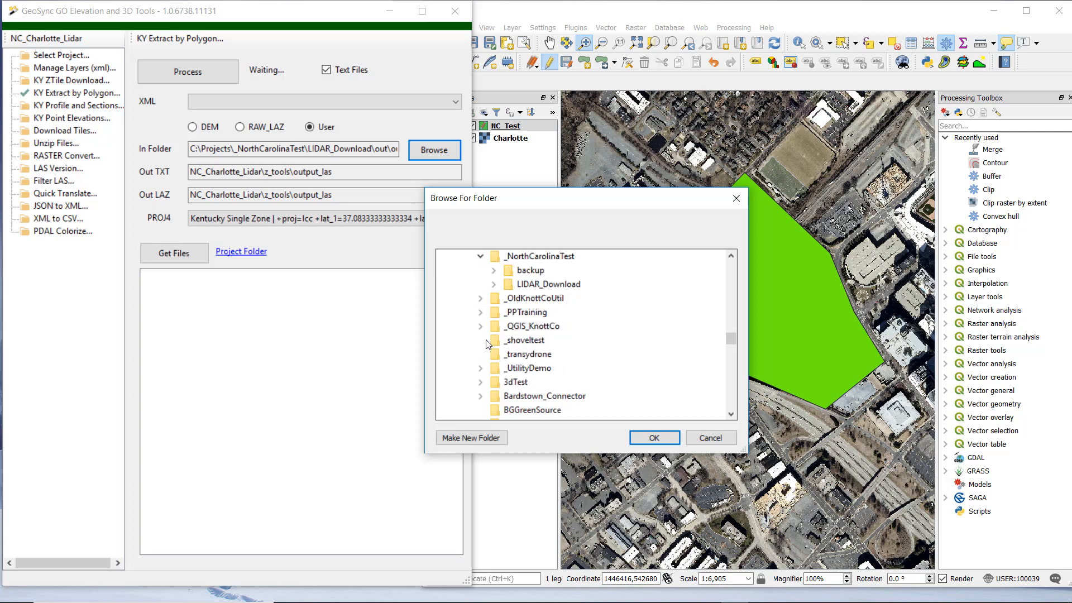
{"action": "left_click", "coordinate": [493, 285]}
{"action": "scroll", "coordinate": [520, 351], "scroll_direction": "down", "scroll_amount": 2}
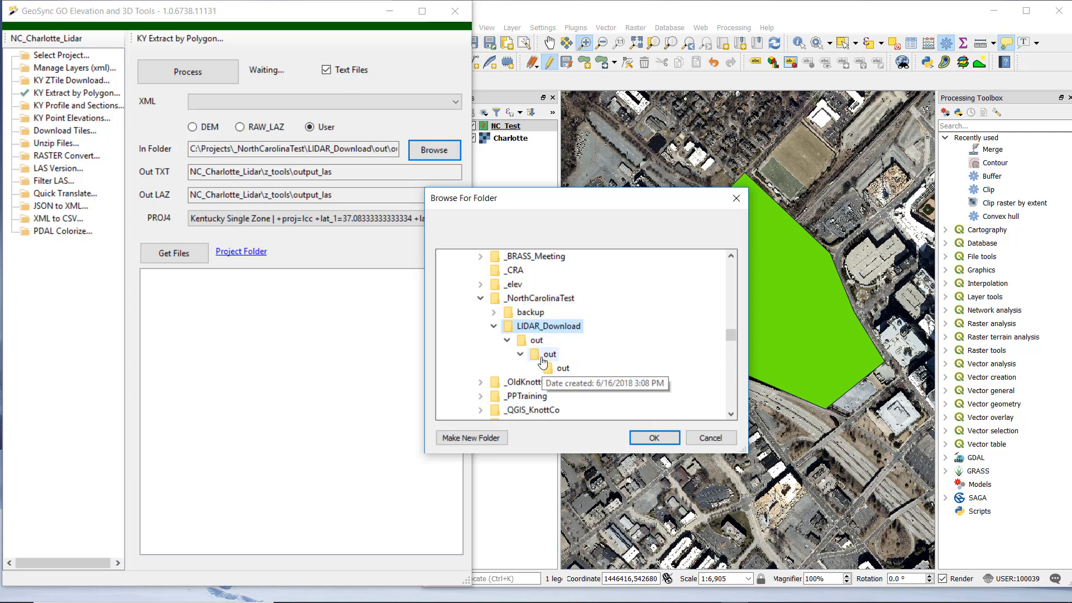
{"action": "left_click", "coordinate": [543, 357]}
{"action": "left_click", "coordinate": [654, 438]}
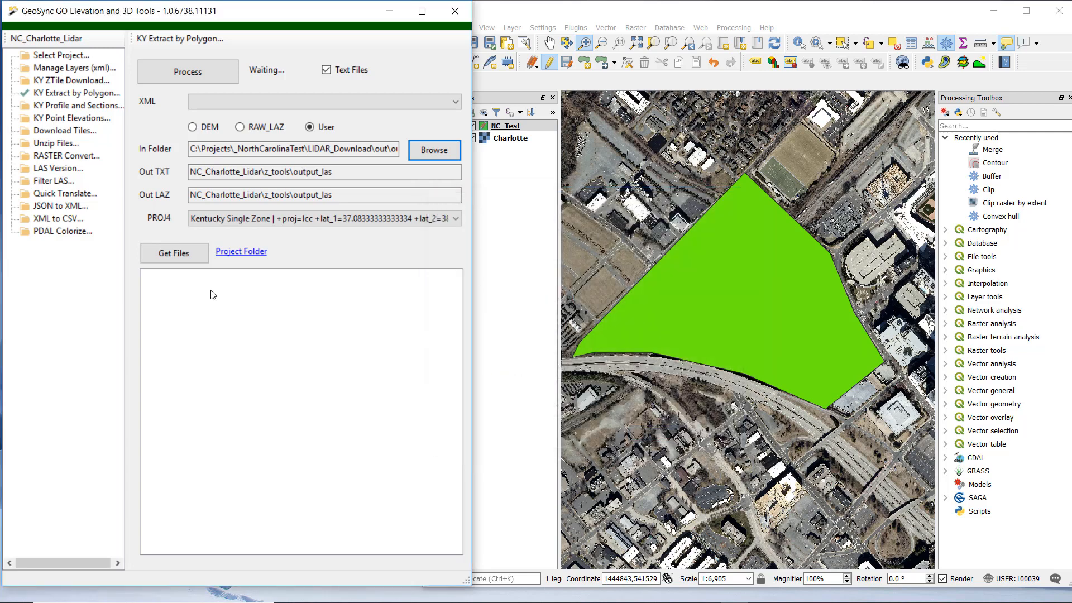
Load the files from the input folder, include 15645_1.las and choose NC_Test.shp.gse.xml as the extraction polygon.
{"action": "left_click", "coordinate": [156, 254]}
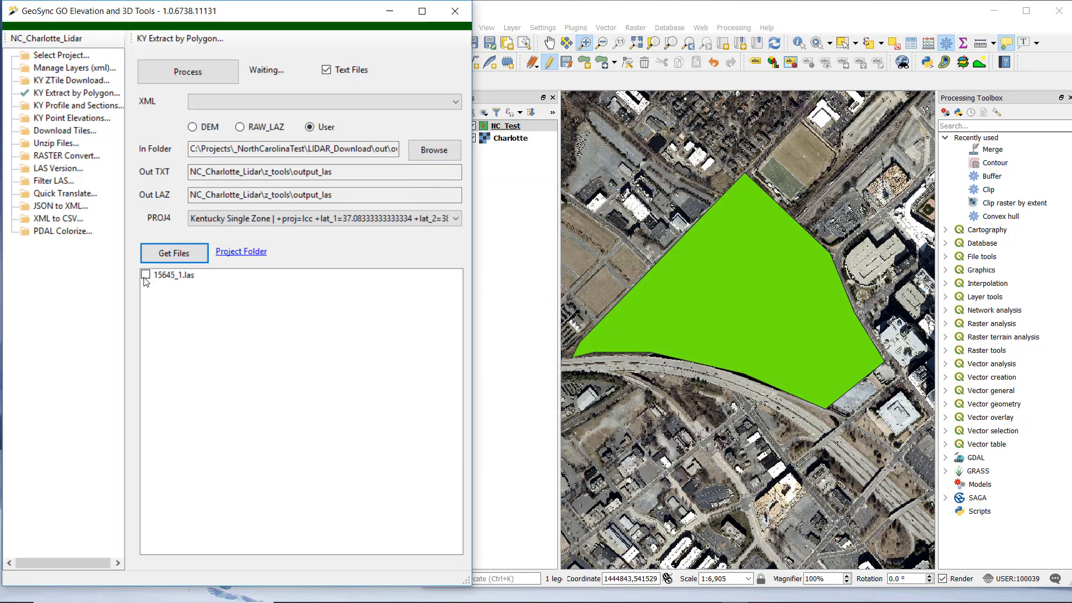
{"action": "left_click", "coordinate": [146, 275]}
{"action": "left_click", "coordinate": [253, 101]}
{"action": "left_click", "coordinate": [237, 115]}
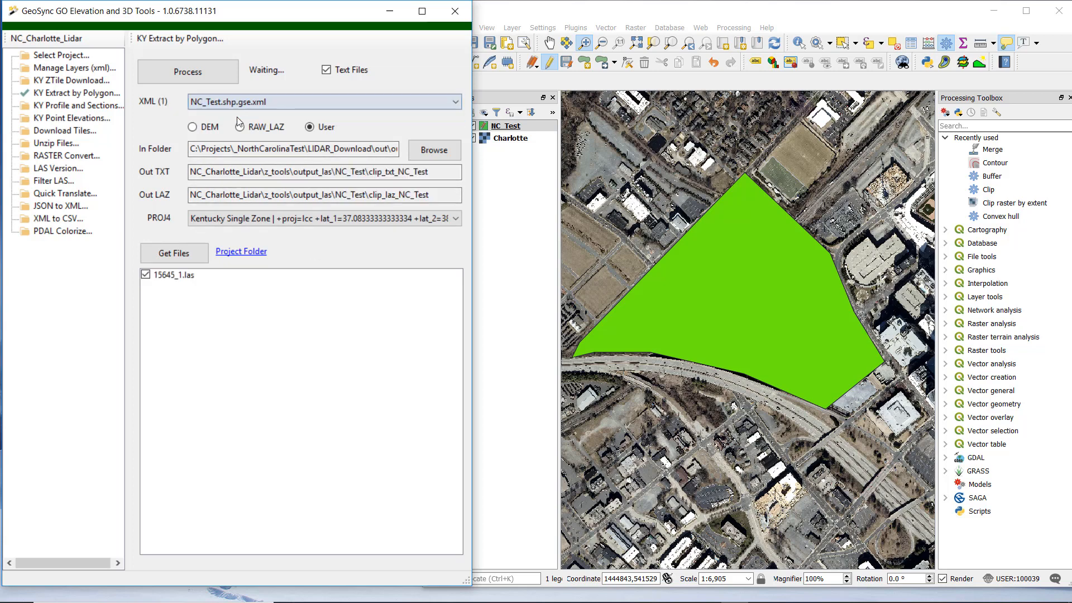
Set the extraction projection to North Carolina NAD 83 and run the polygon extraction.
{"action": "left_click", "coordinate": [247, 219]}
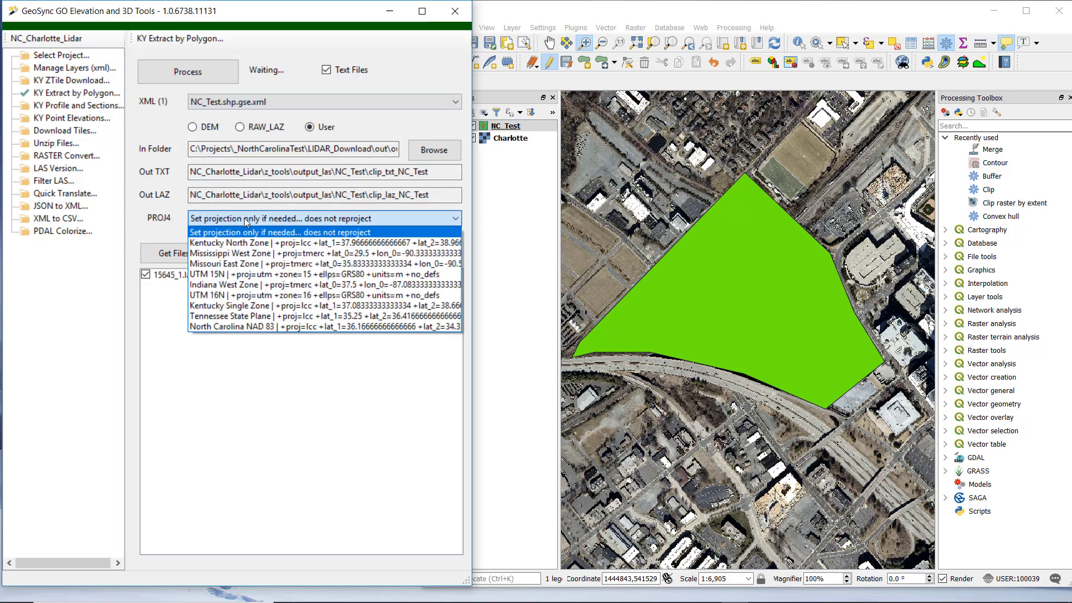
{"action": "left_click", "coordinate": [228, 328]}
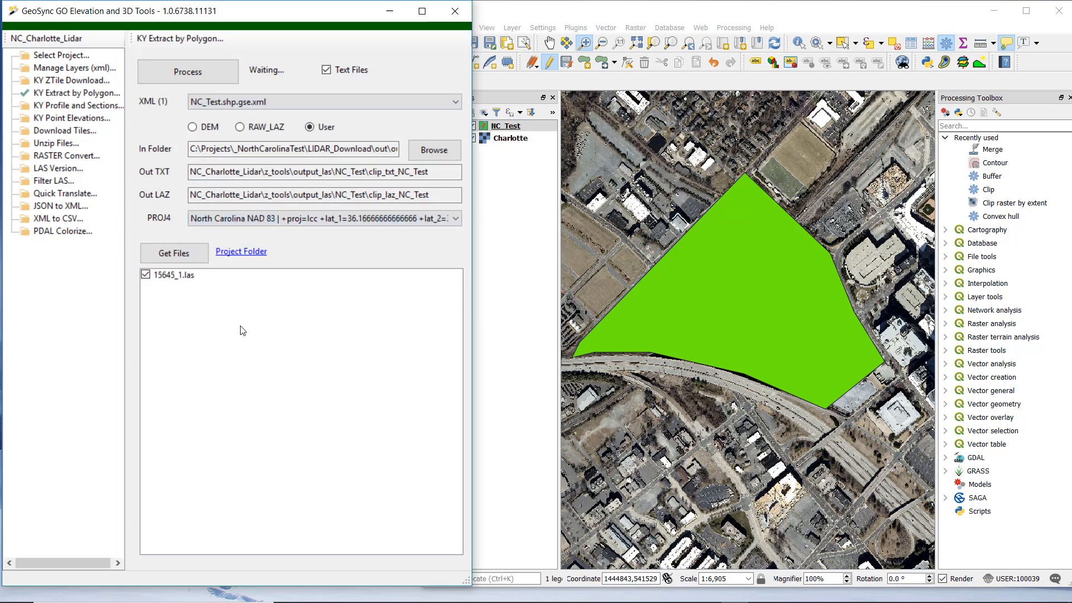
{"action": "left_click", "coordinate": [166, 76]}
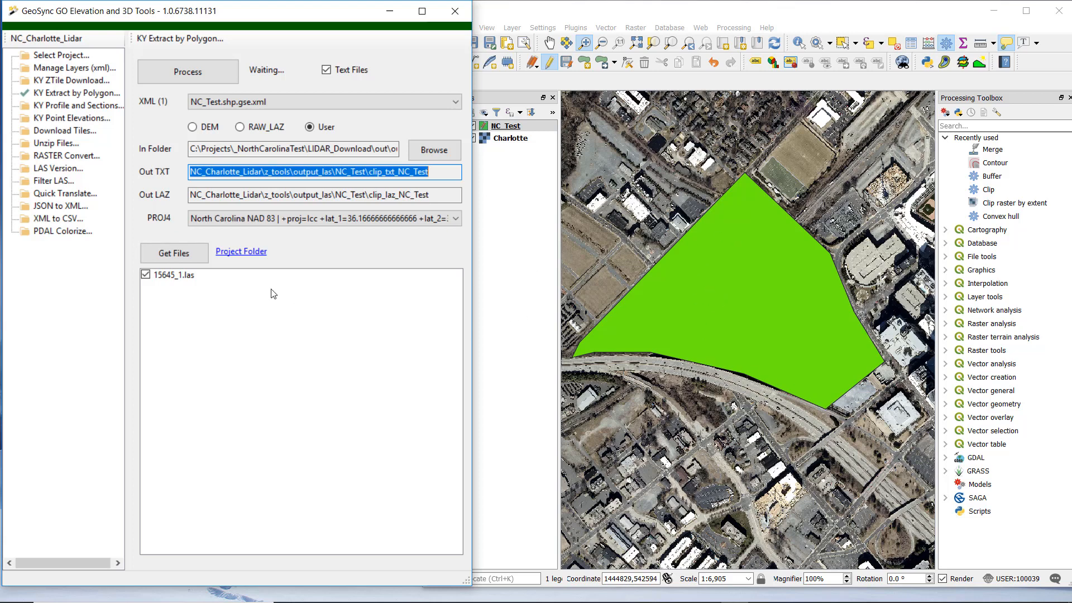
Examine the extracted text and LAZ files in the project's z_tools\output_las\NC_Test folders, leaving the clip_laz_NC_Test folder window minimized.
{"action": "left_click", "coordinate": [239, 258]}
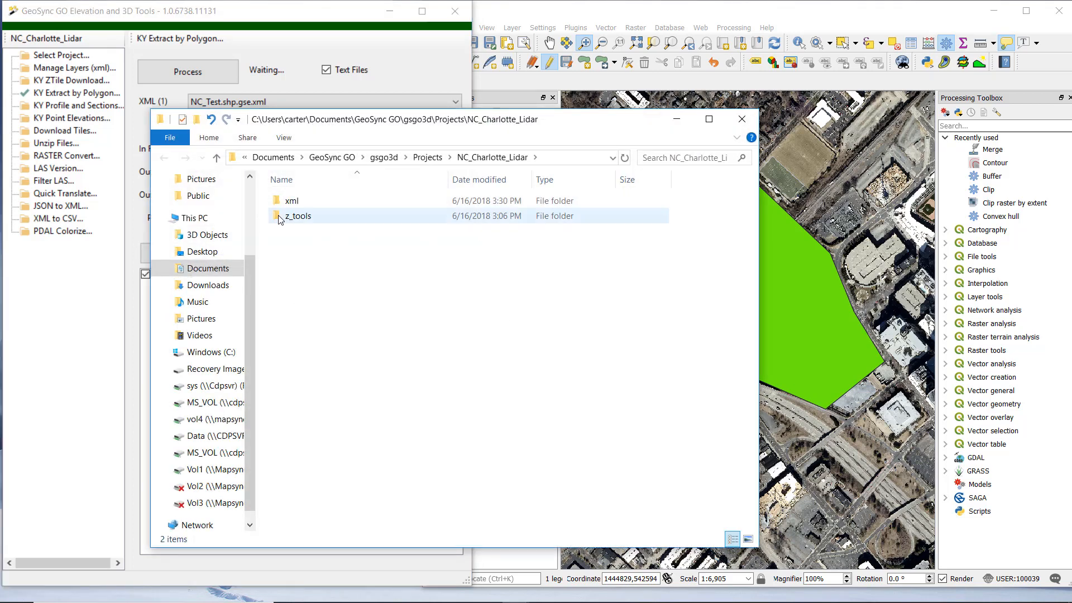
{"action": "double_click", "coordinate": [283, 216]}
{"action": "double_click", "coordinate": [296, 276]}
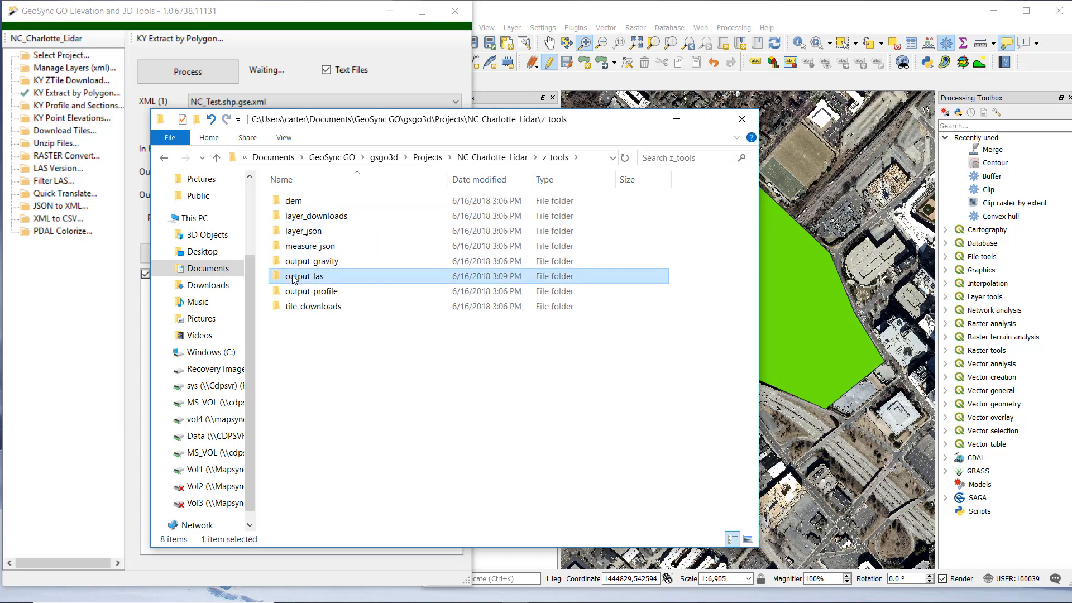
{"action": "double_click", "coordinate": [301, 204]}
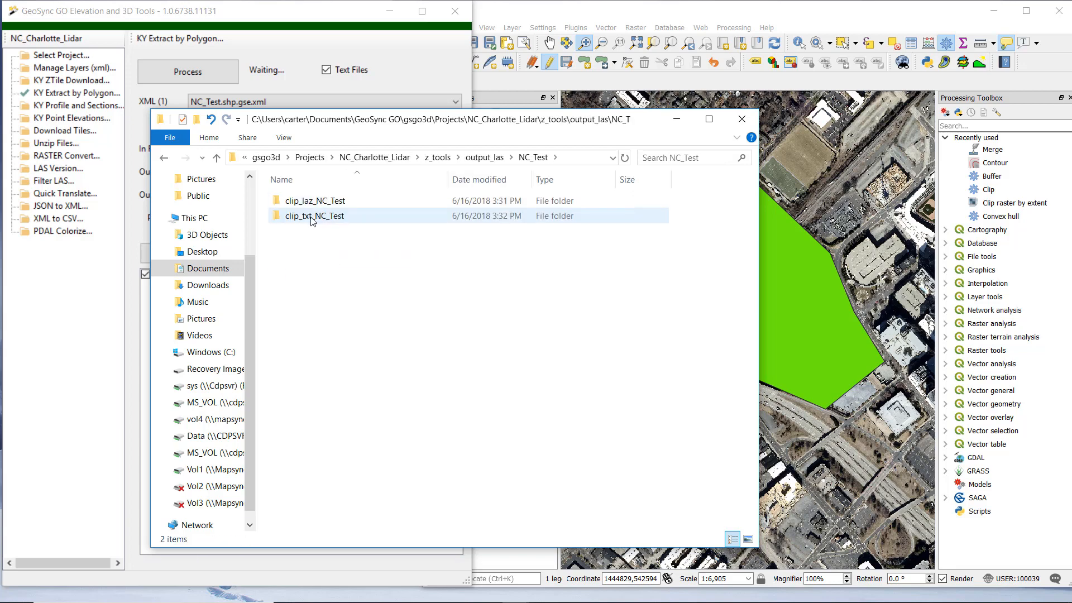
{"action": "double_click", "coordinate": [317, 215]}
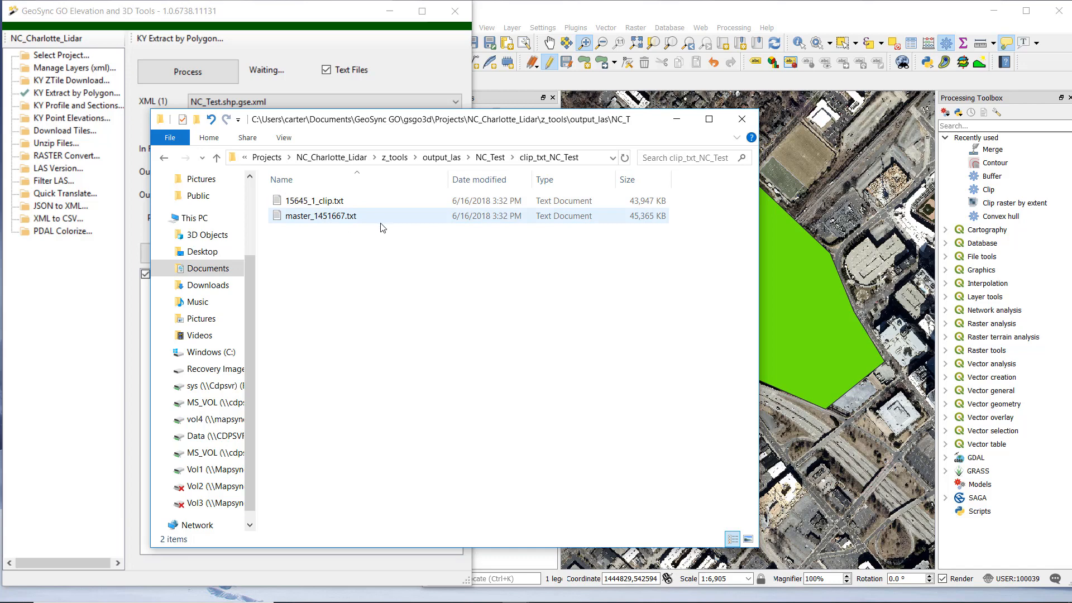
{"action": "left_click", "coordinate": [486, 158]}
{"action": "double_click", "coordinate": [306, 216]}
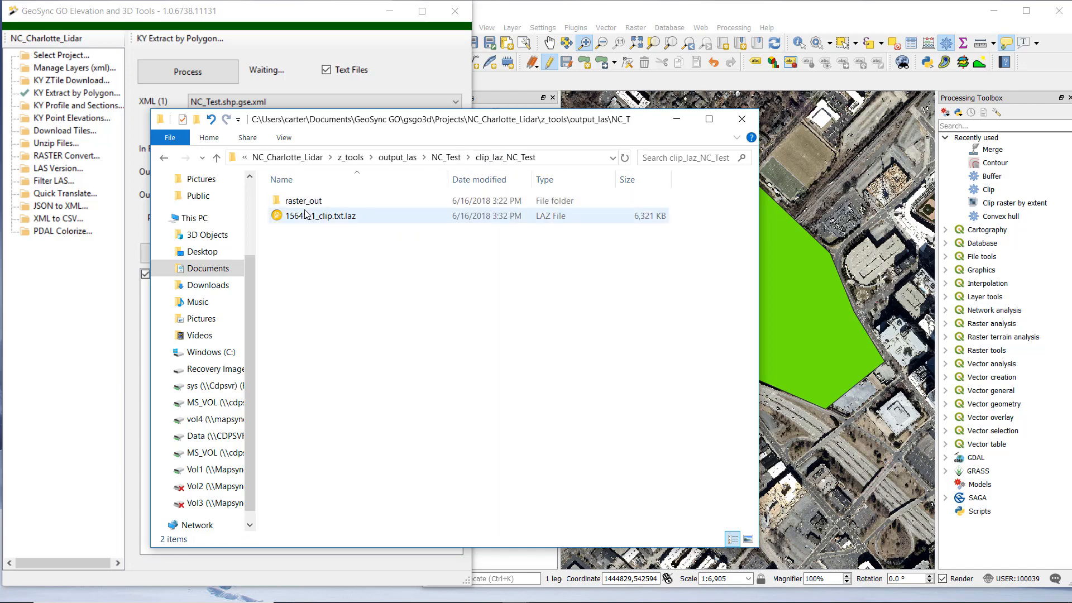
{"action": "left_click", "coordinate": [318, 220]}
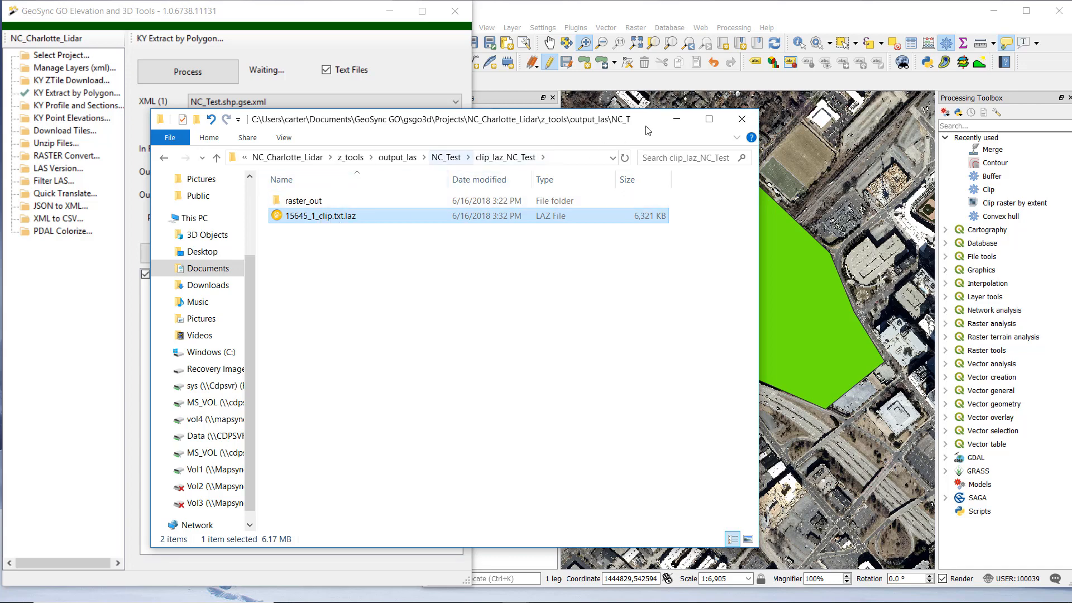
{"action": "left_click", "coordinate": [677, 119]}
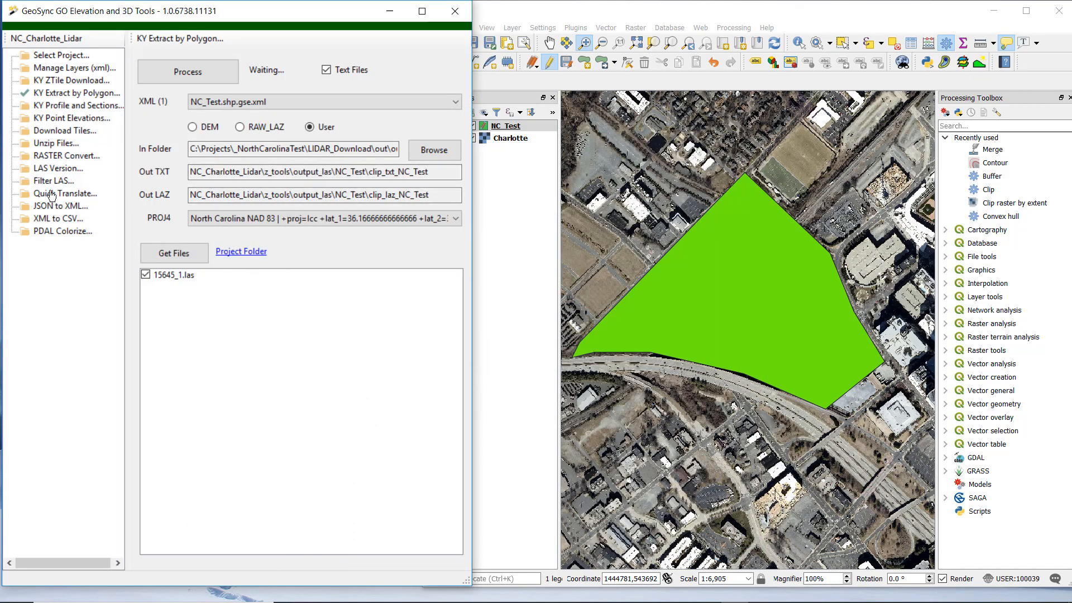
Open RASTER Convert and set the conversion type to LAZ to TIF.
{"action": "left_click", "coordinate": [52, 157]}
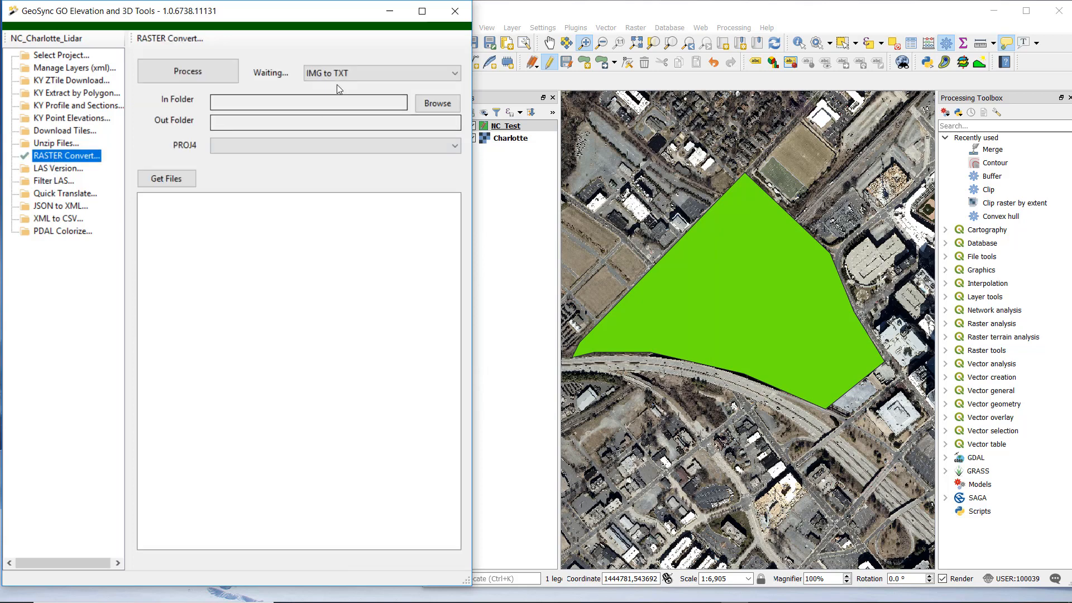
{"action": "left_click", "coordinate": [337, 75]}
{"action": "left_click", "coordinate": [329, 150]}
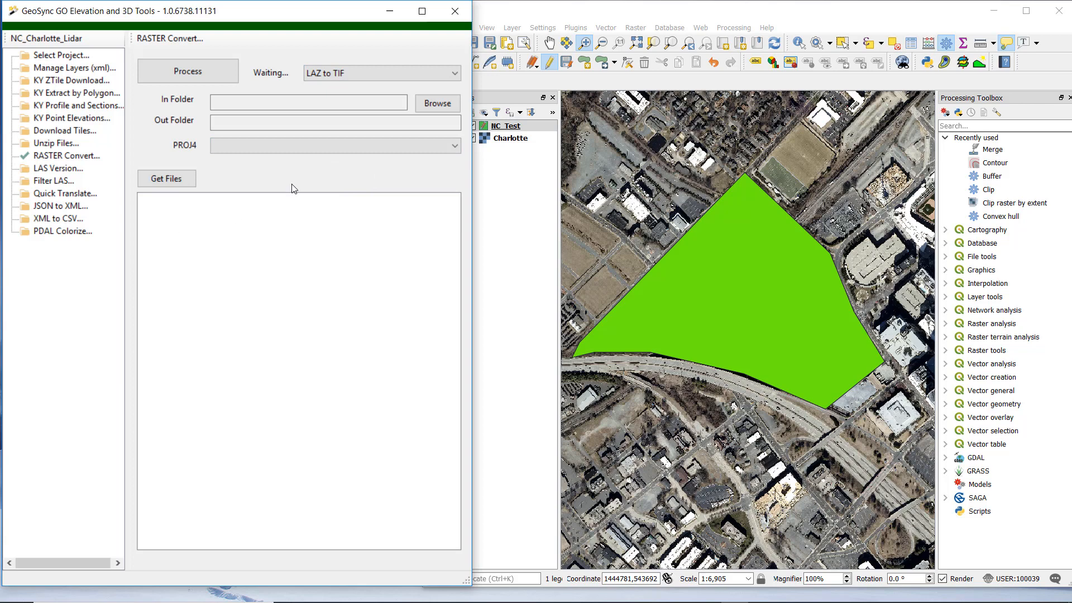
Set the raster conversion's input folder to NC_Charlotte_Lidar\z_tools\output_las\NC_Test\clip_laz_NC_Test.
{"action": "left_click", "coordinate": [437, 103]}
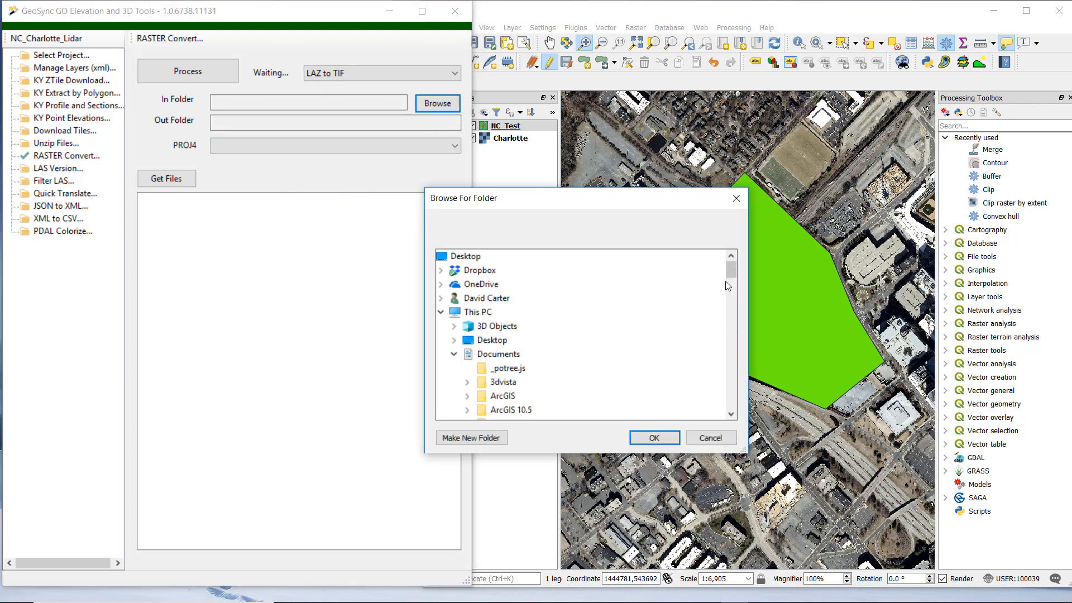
{"action": "left_click_drag", "start_coordinate": [726, 280], "coordinate": [726, 327]}
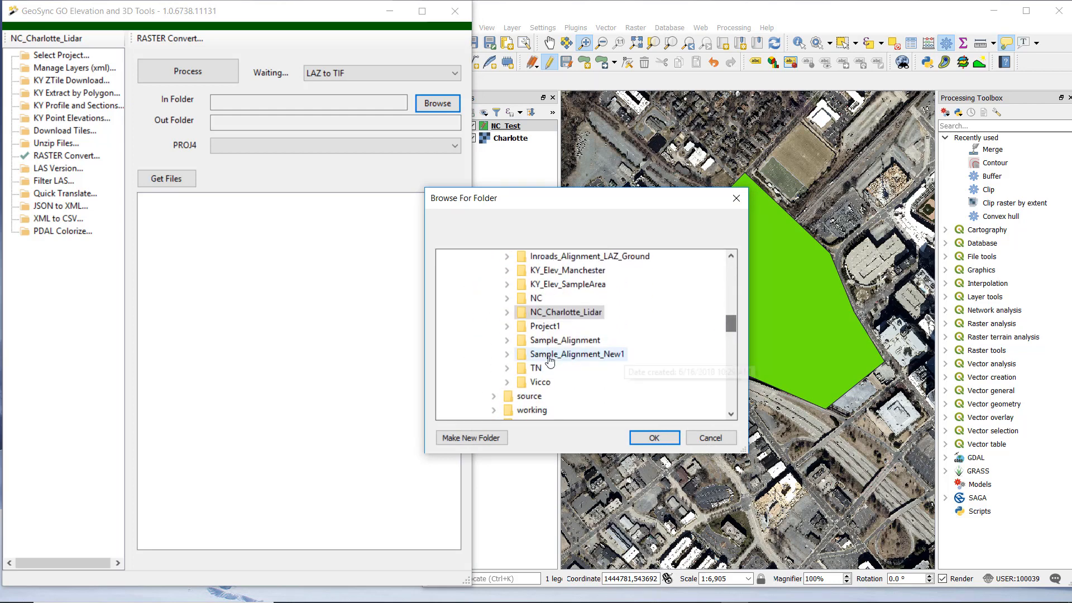
{"action": "left_click", "coordinate": [508, 311]}
{"action": "left_click", "coordinate": [521, 340]}
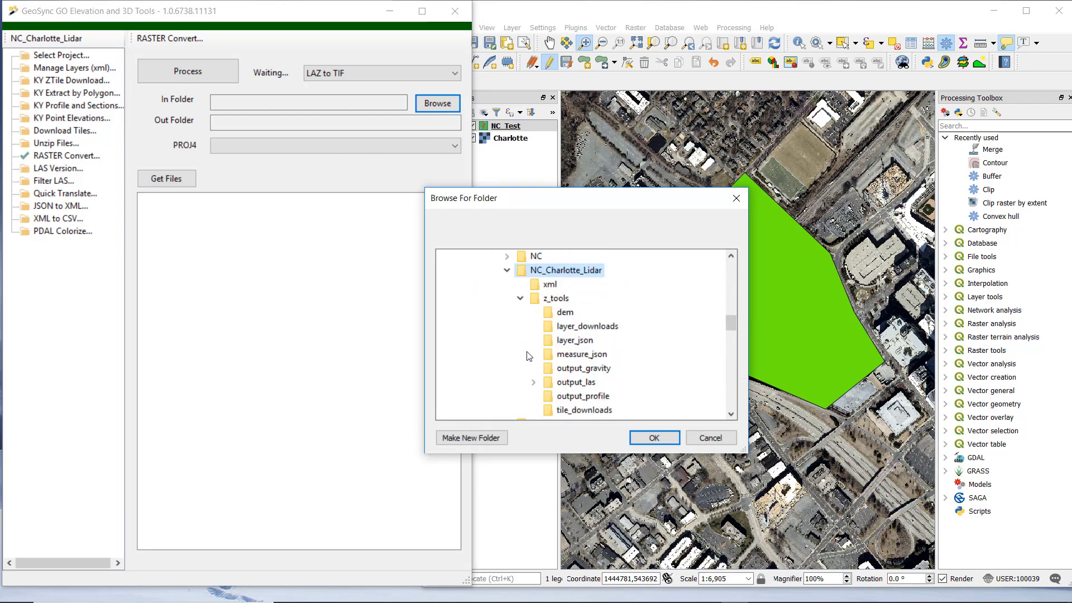
{"action": "scroll", "coordinate": [535, 356], "scroll_direction": "down", "scroll_amount": 1}
{"action": "left_click", "coordinate": [534, 340]}
{"action": "left_click", "coordinate": [547, 354]}
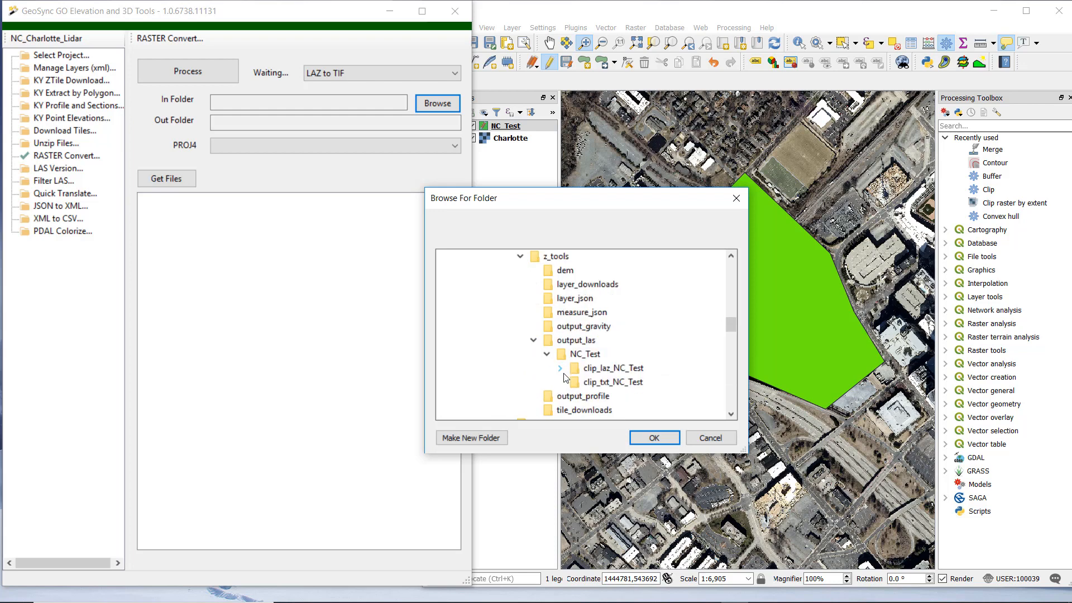
{"action": "left_click", "coordinate": [581, 369]}
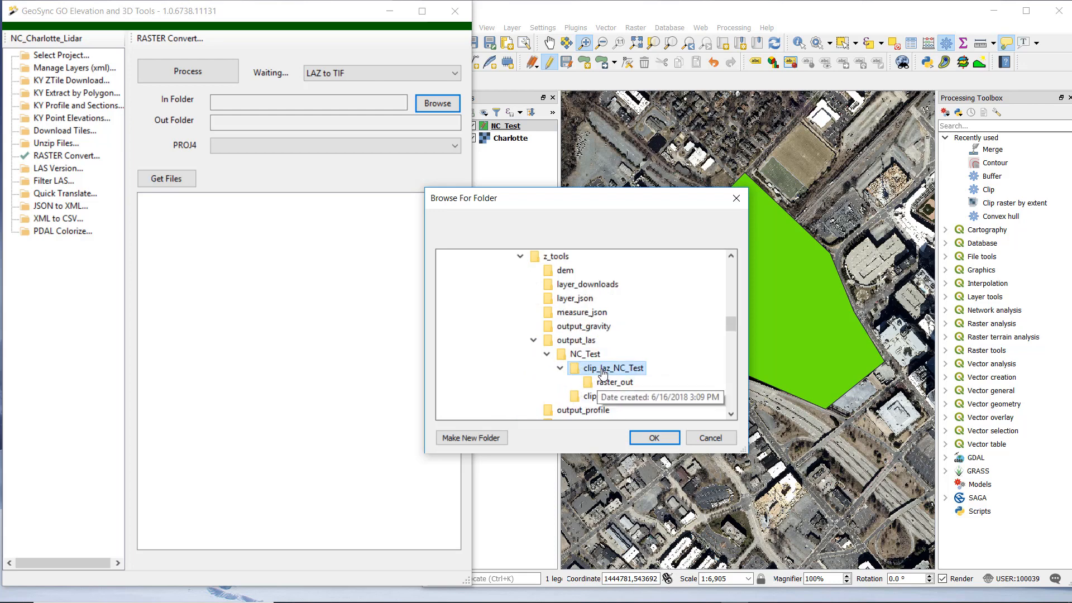
{"action": "left_click", "coordinate": [653, 439]}
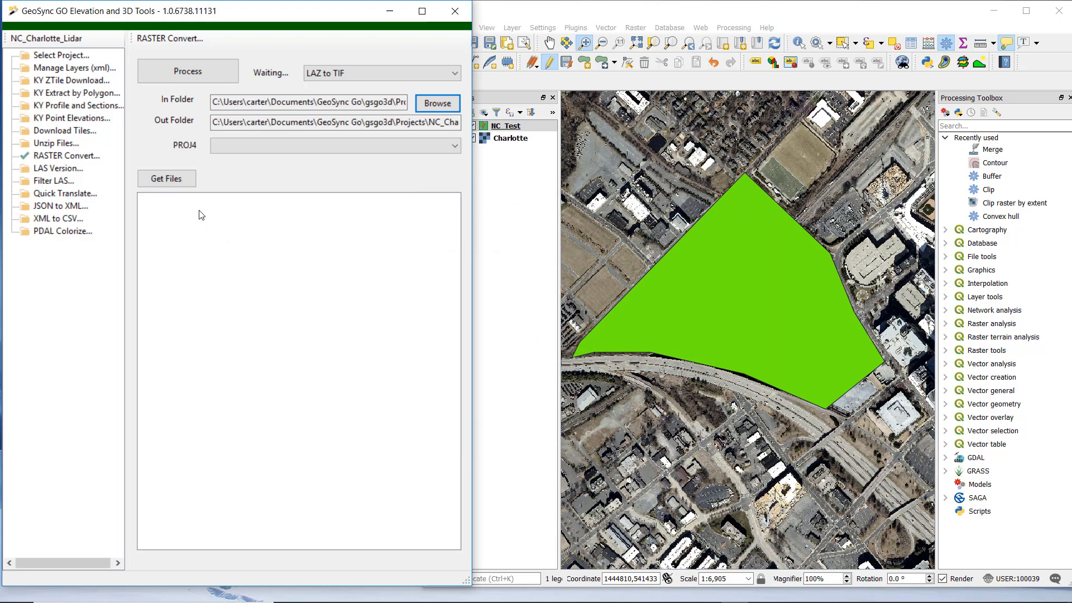
Load and include 15645_1_clip.txt.laz, set the projection to North Carolina NAD 83 and run the LAZ to TIF conversion.
{"action": "left_click", "coordinate": [168, 179]}
{"action": "left_click", "coordinate": [269, 146]}
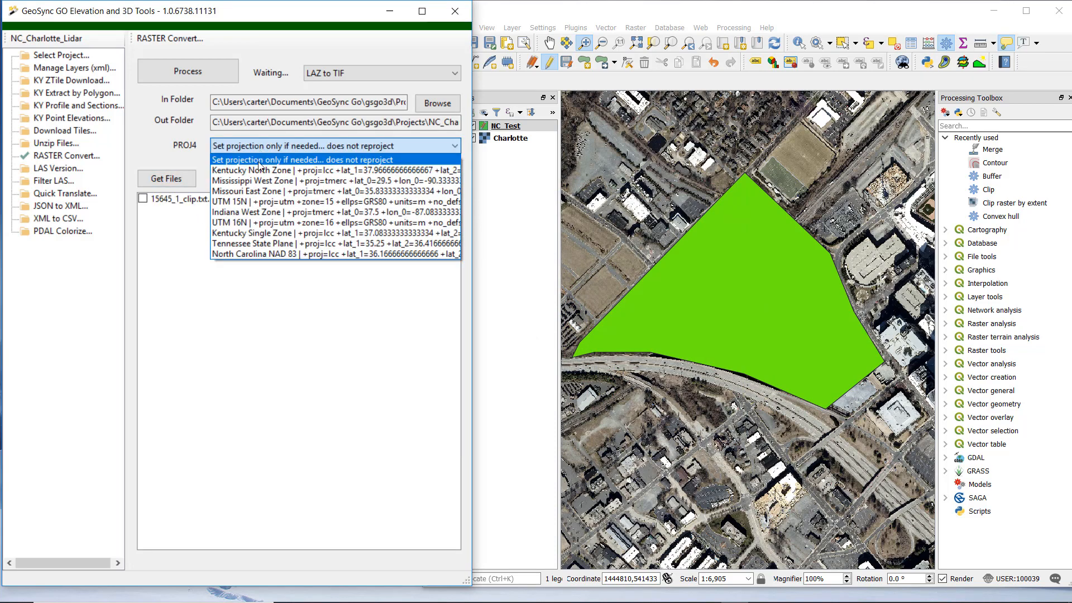
{"action": "left_click", "coordinate": [242, 255]}
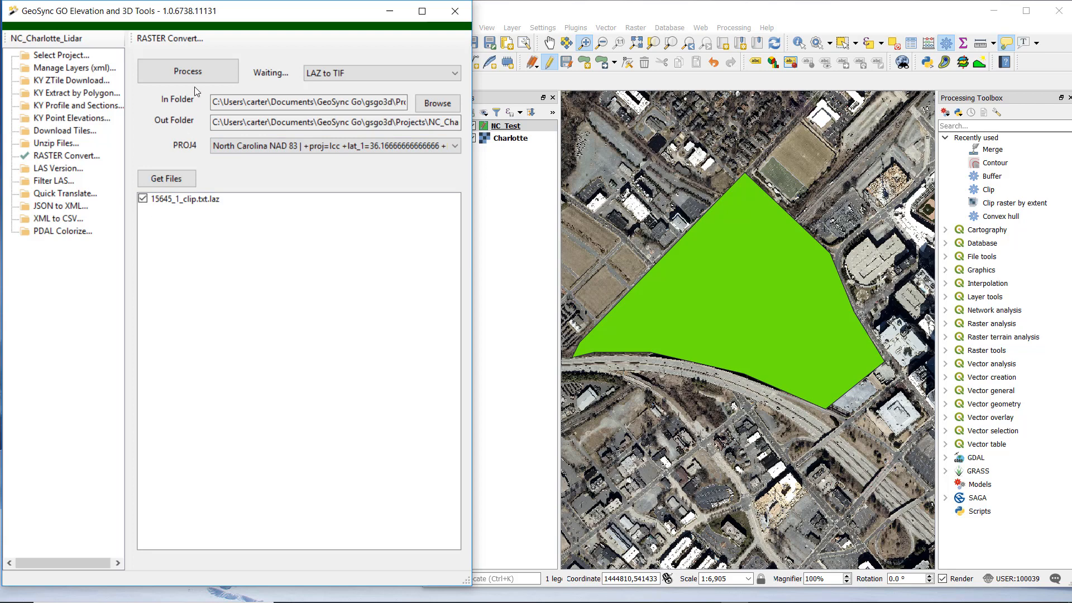
{"action": "left_click", "coordinate": [159, 73]}
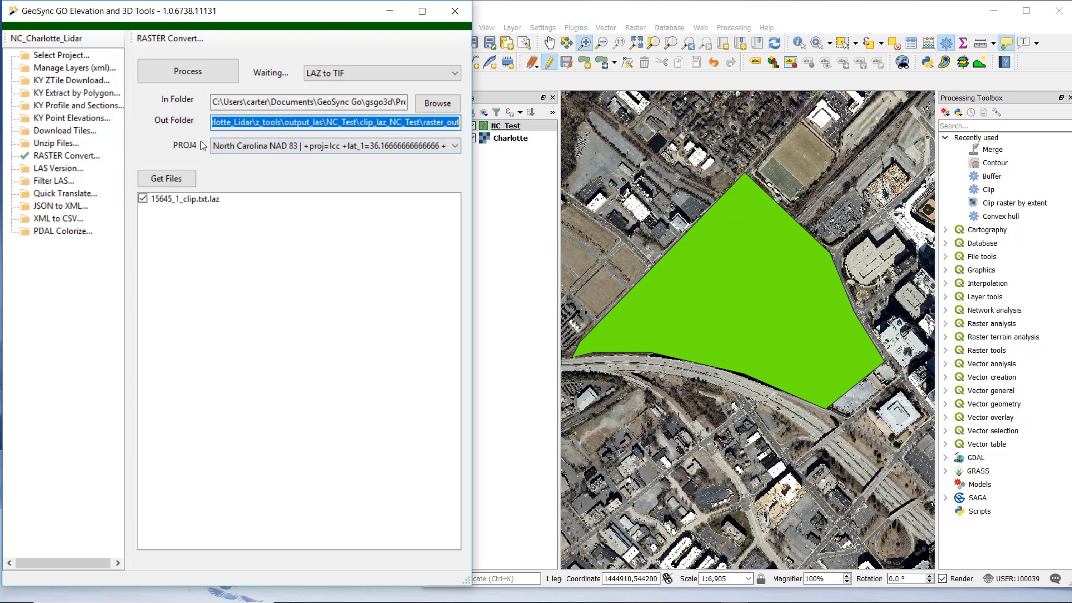
Bring back the clip_laz_NC_Test folder window, move it aside and select 15645_1_clip.txt.tif in its raster_out subfolder.
{"action": "mouse_move", "coordinate": [518, 598]}
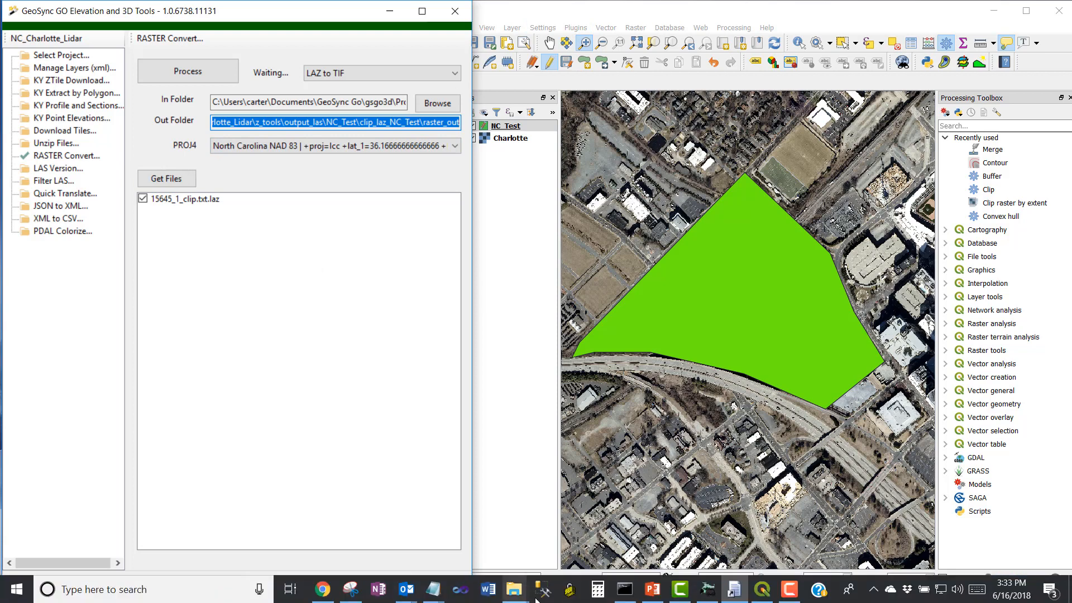
{"action": "left_click", "coordinate": [694, 520]}
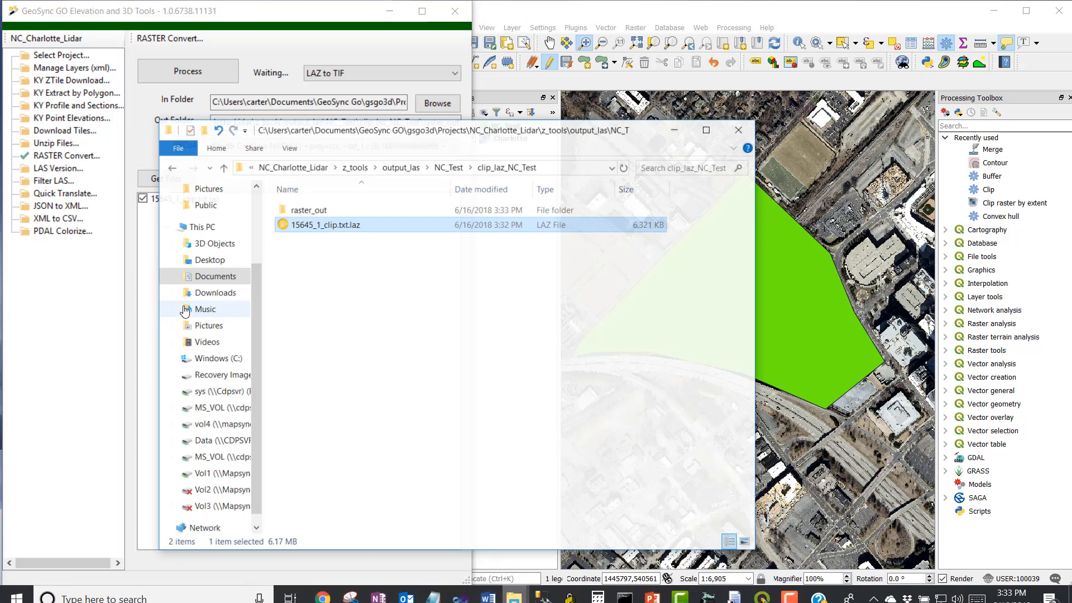
{"action": "left_click_drag", "start_coordinate": [321, 127], "coordinate": [185, 111]}
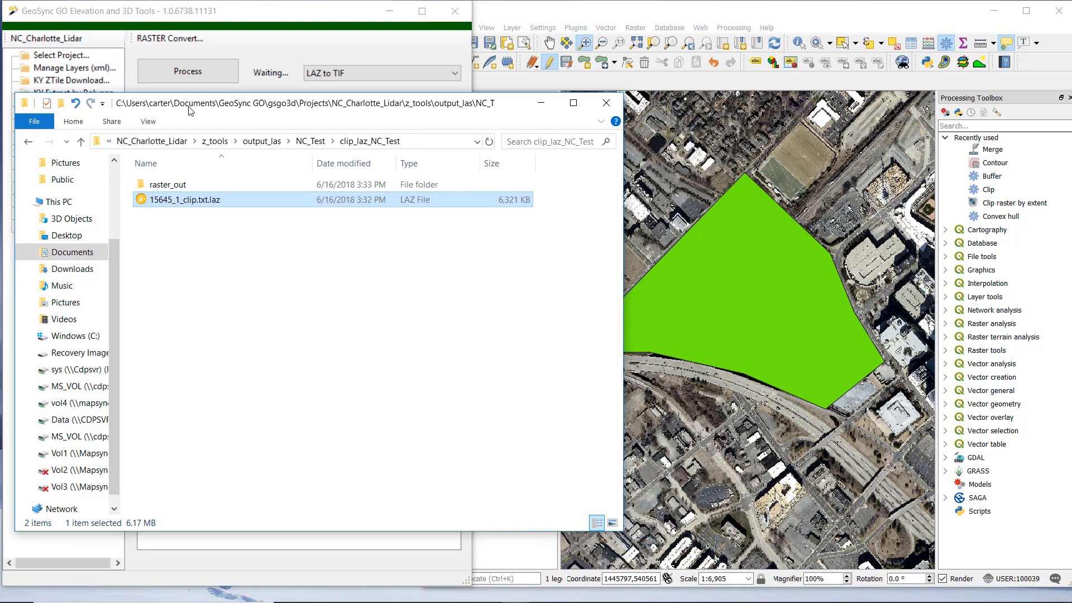
{"action": "double_click", "coordinate": [167, 184]}
{"action": "left_click", "coordinate": [171, 217]}
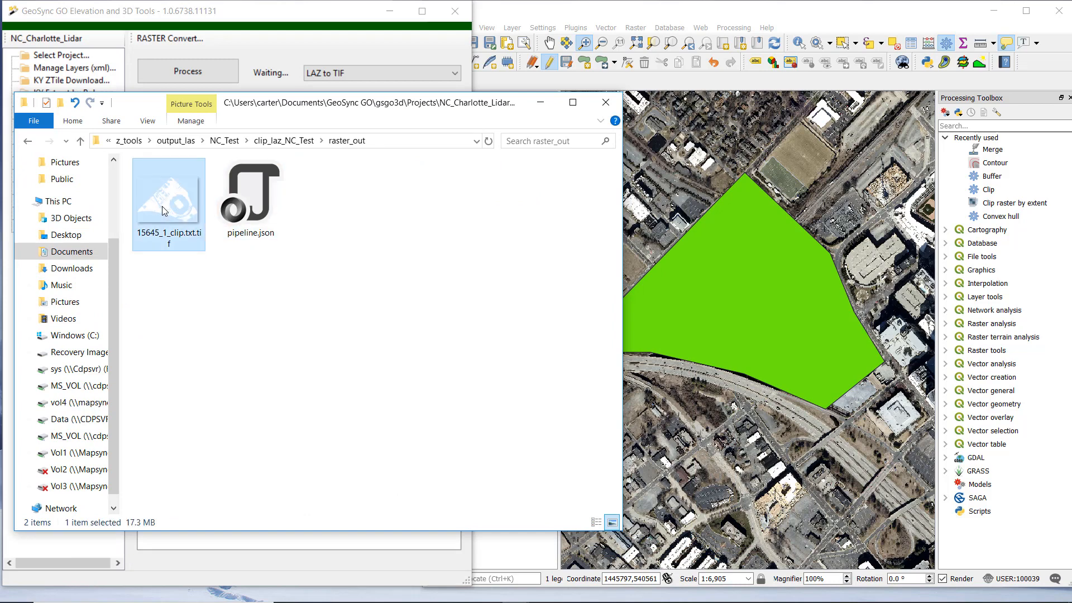
Load 15645_1_clip.txt.tif into the QGIS map and set its layer CRS to EPSG:102719 - NAD_1983_StatePlane_North_Carolina_FIPS_3200_Feet.
{"action": "left_click_drag", "start_coordinate": [164, 210], "coordinate": [833, 208]}
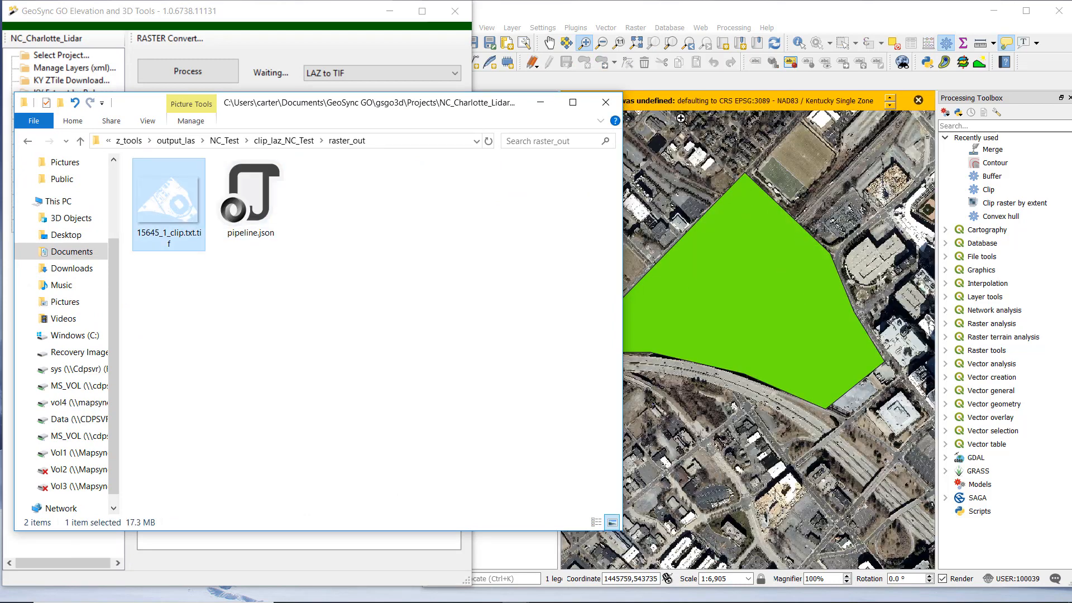
{"action": "left_click", "coordinate": [713, 12]}
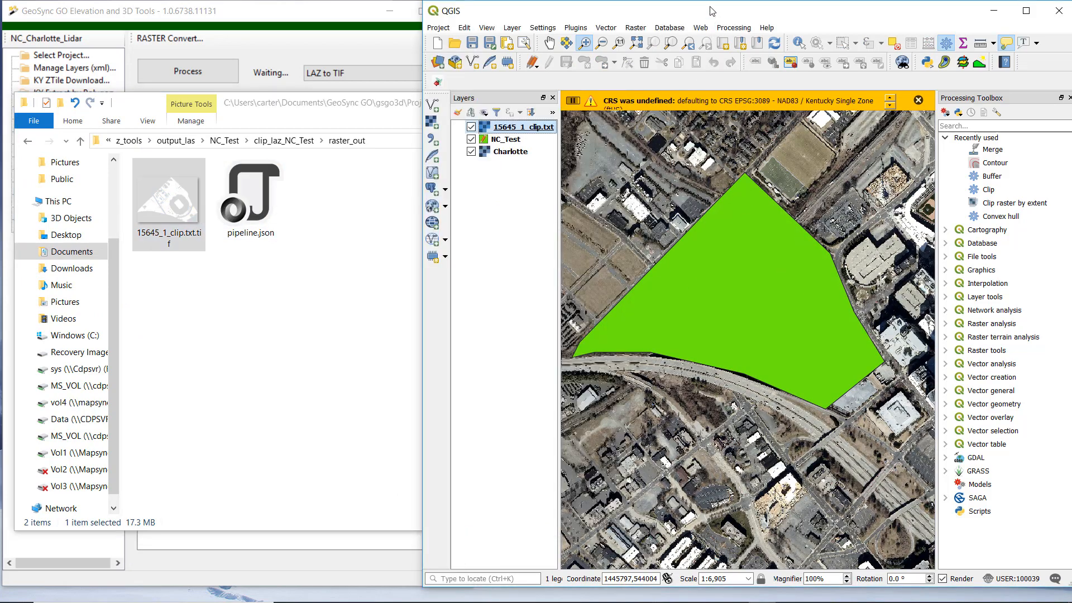
{"action": "right_click", "coordinate": [522, 128]}
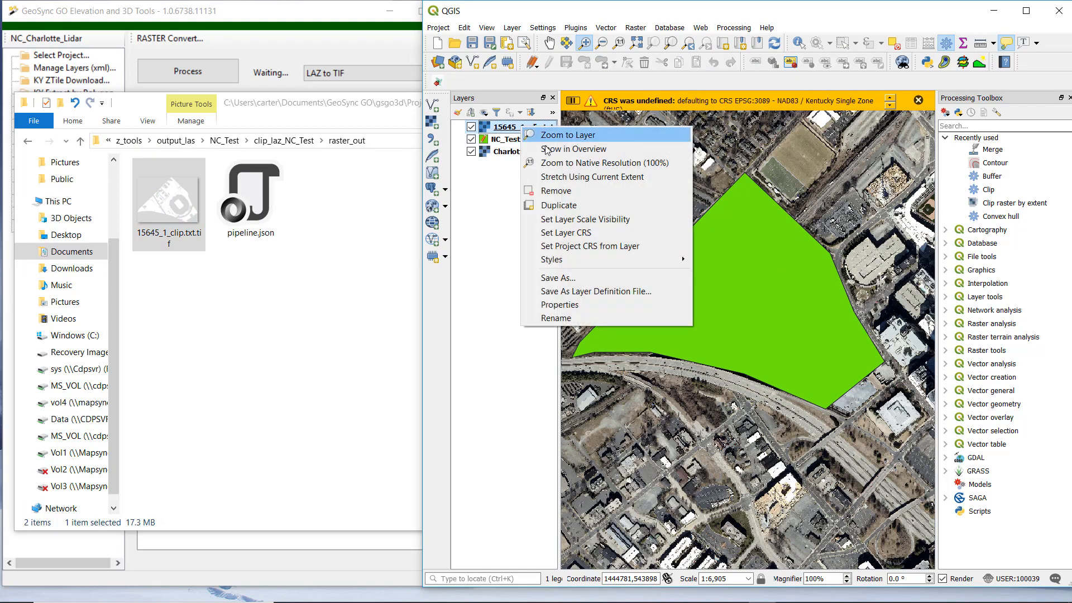
{"action": "left_click", "coordinate": [573, 305]}
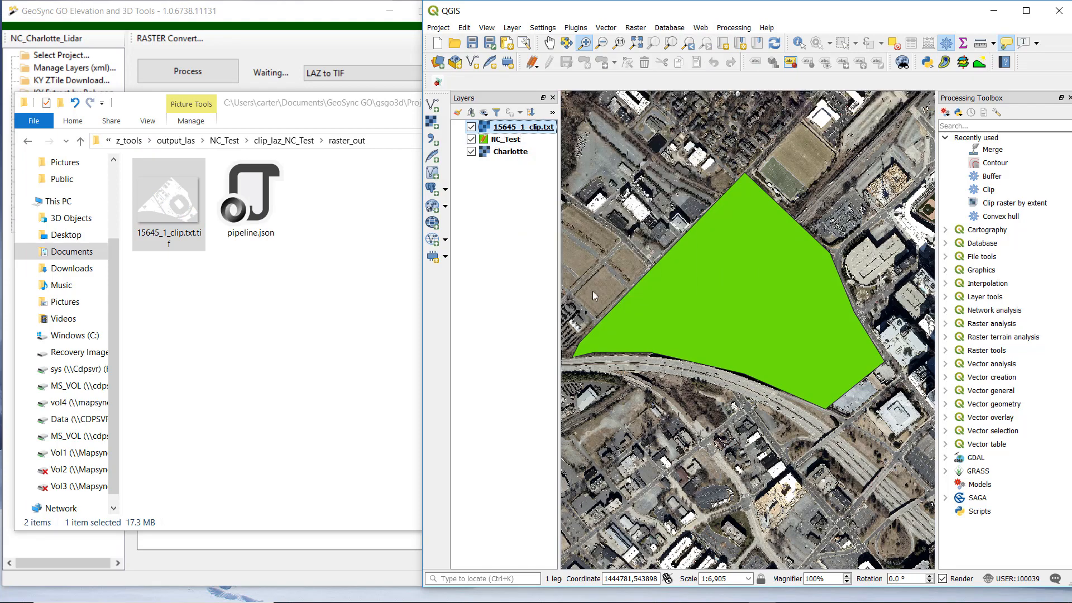
{"action": "left_click", "coordinate": [702, 174]}
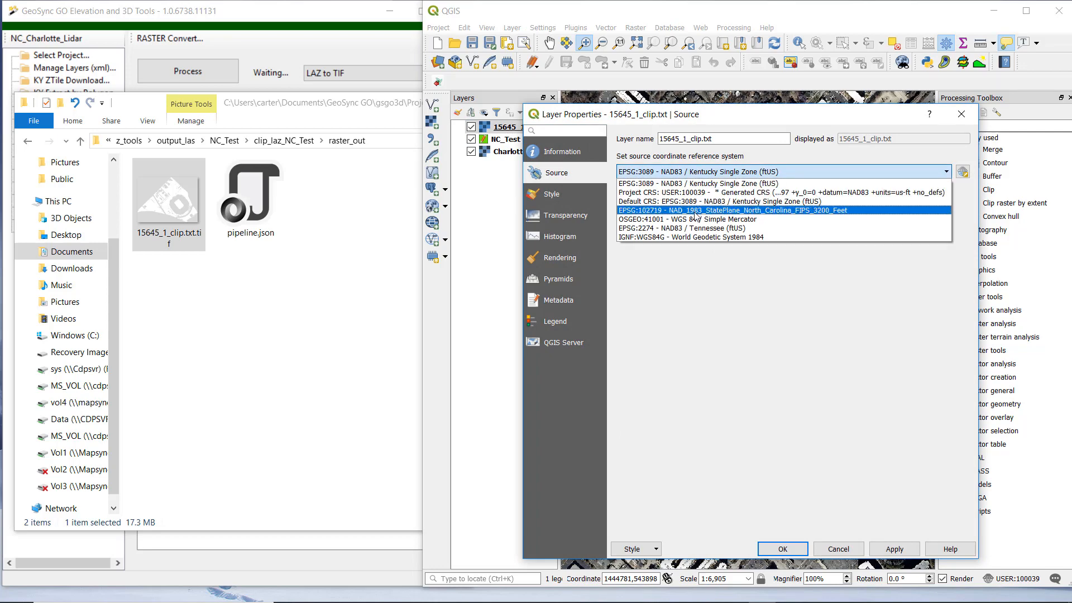
{"action": "left_click", "coordinate": [697, 217]}
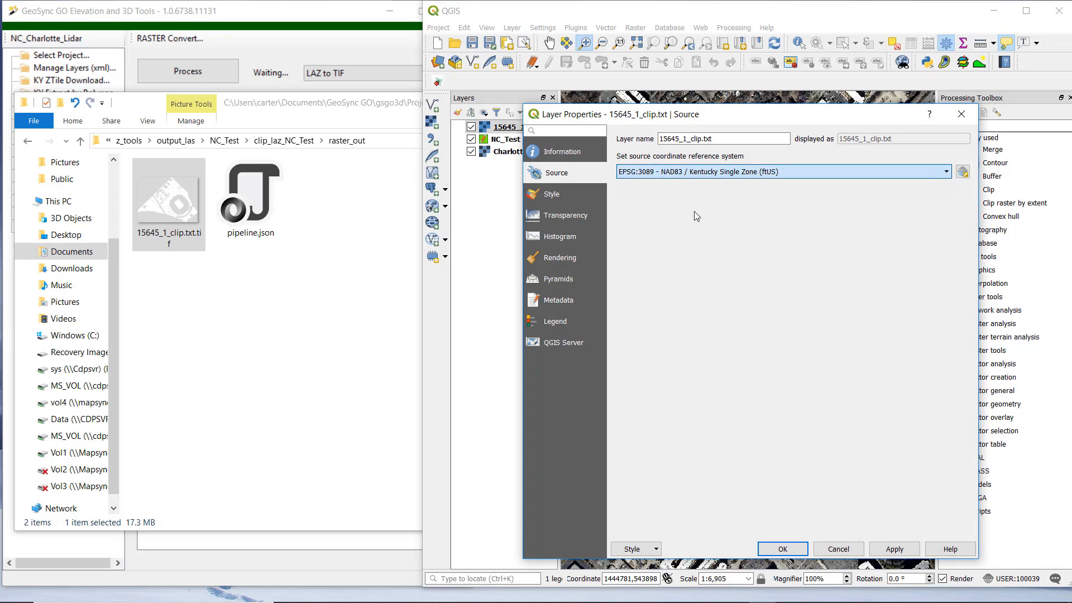
{"action": "left_click", "coordinate": [783, 550]}
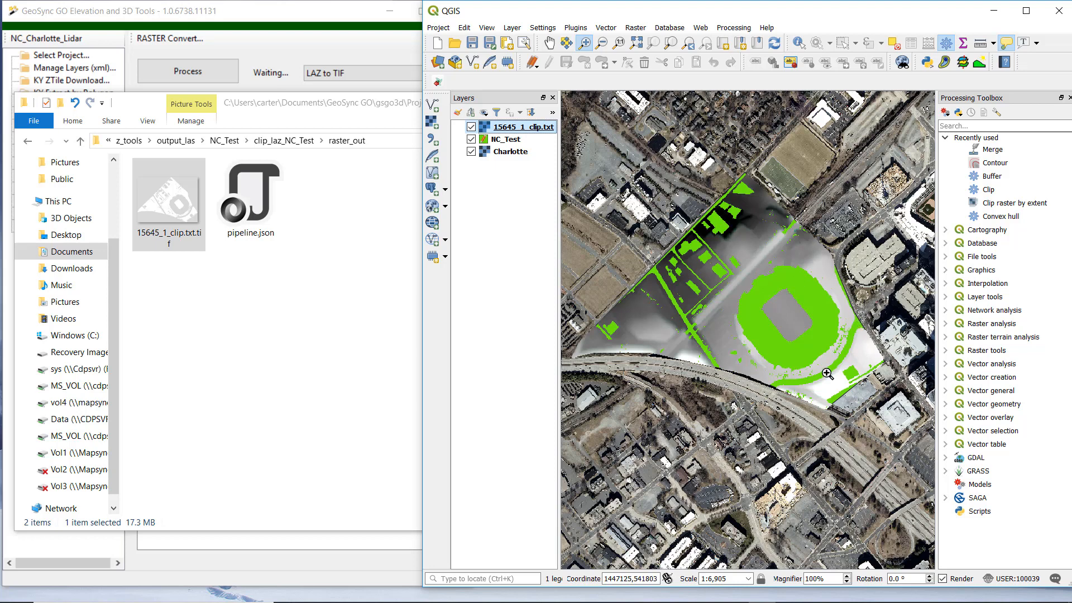
Hide the Charlotte imagery to view the clipped raster without the aerial background, and show it again.
{"action": "left_click", "coordinate": [472, 151]}
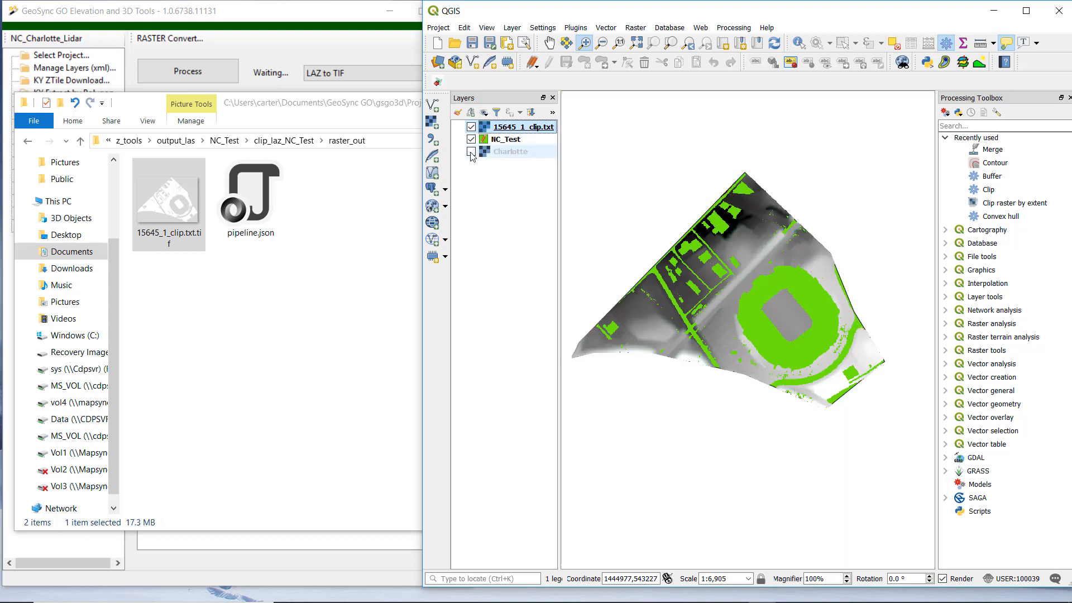
{"action": "left_click", "coordinate": [471, 152]}
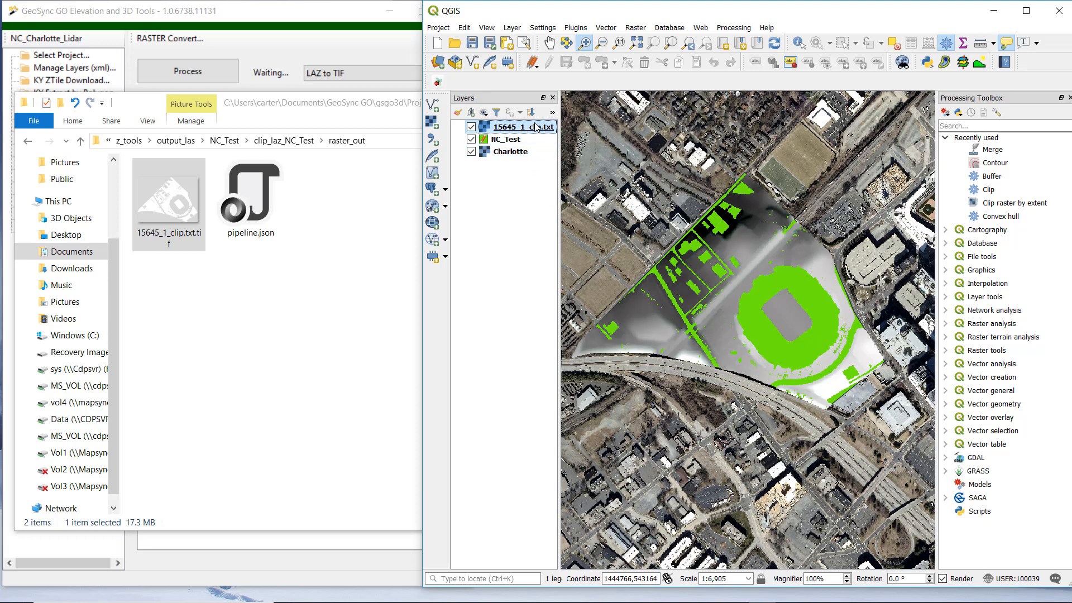
Generate contour lines from the 15645_1_clip.txt raster with an interval of 2, writing to a temporary output.
{"action": "left_click", "coordinate": [605, 27]}
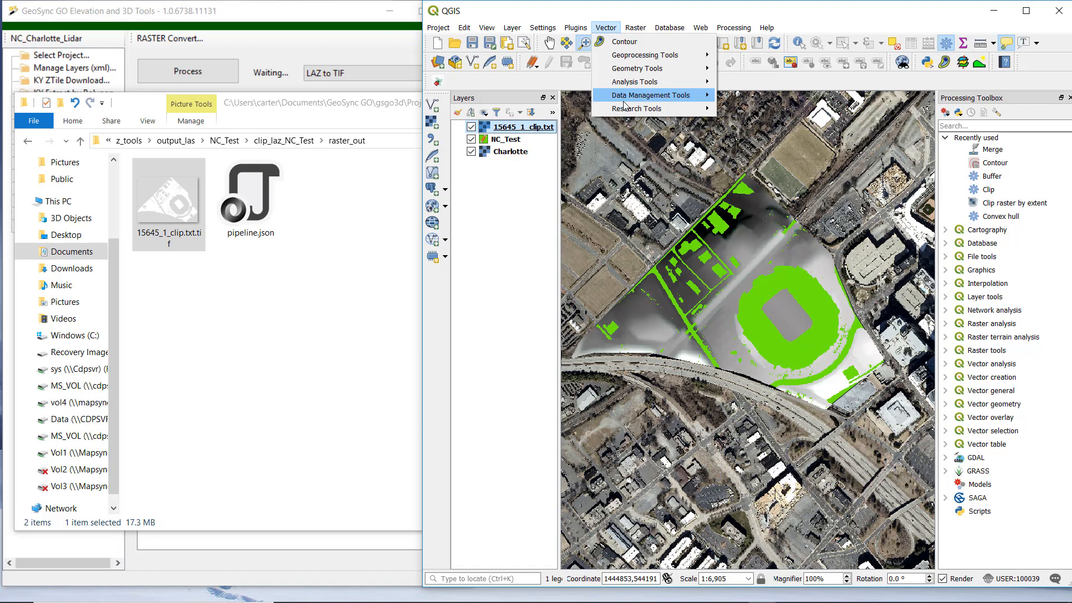
{"action": "mouse_move", "coordinate": [627, 97]}
{"action": "mouse_move", "coordinate": [636, 27]}
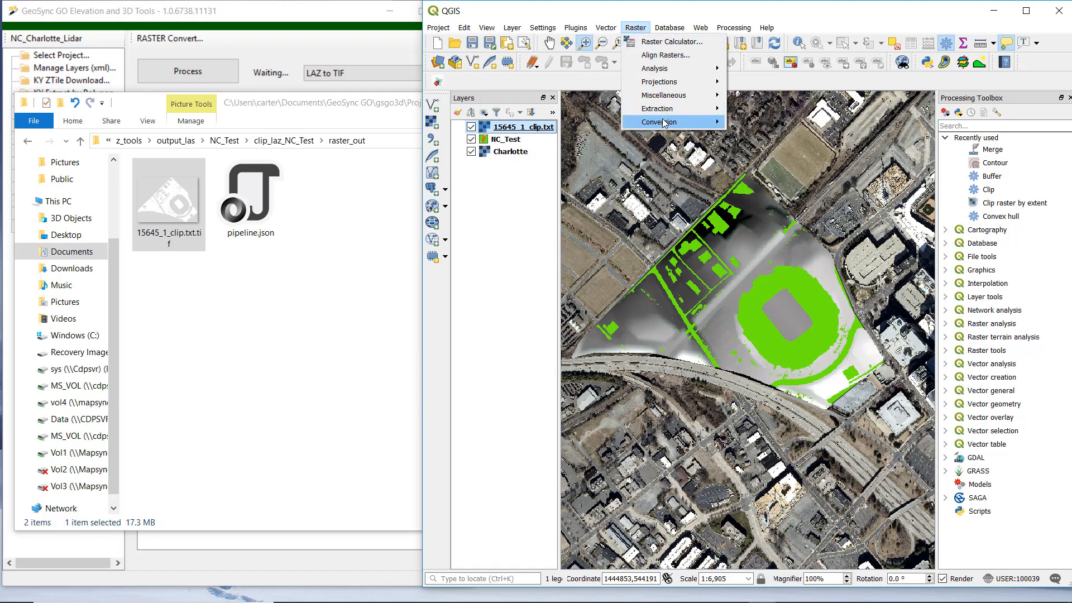
{"action": "mouse_move", "coordinate": [663, 122]}
{"action": "left_click", "coordinate": [763, 135]}
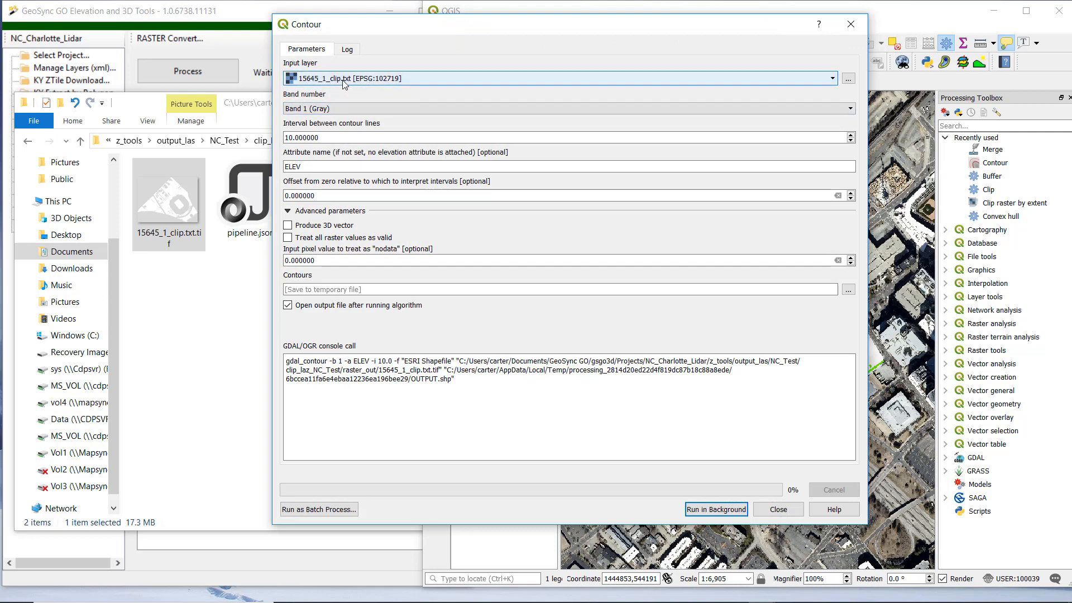
{"action": "double_click", "coordinate": [318, 138]}
{"action": "type", "text": "2"}
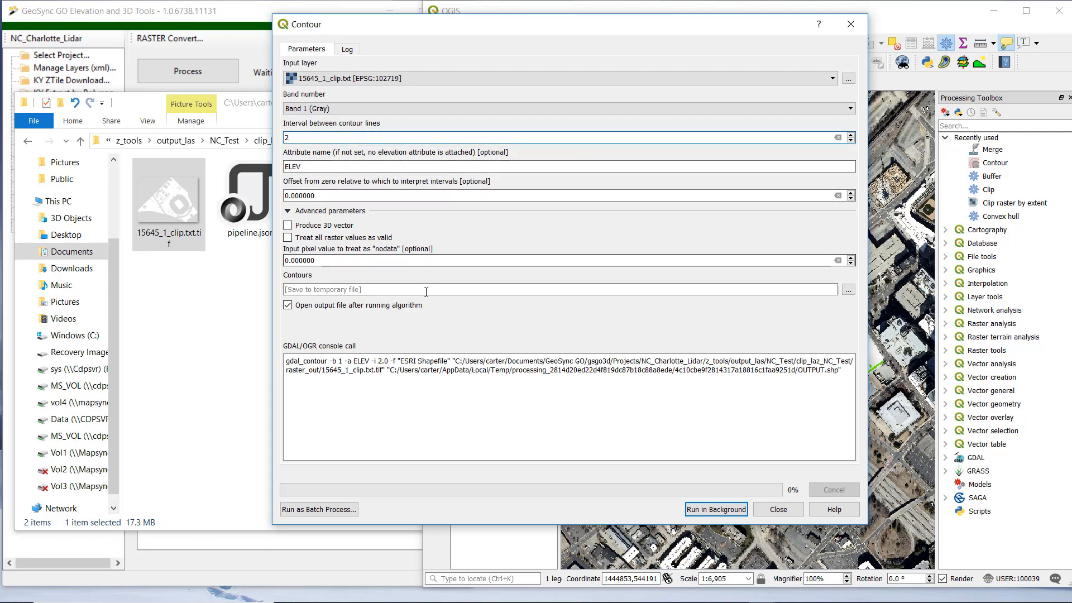
{"action": "left_click", "coordinate": [726, 508]}
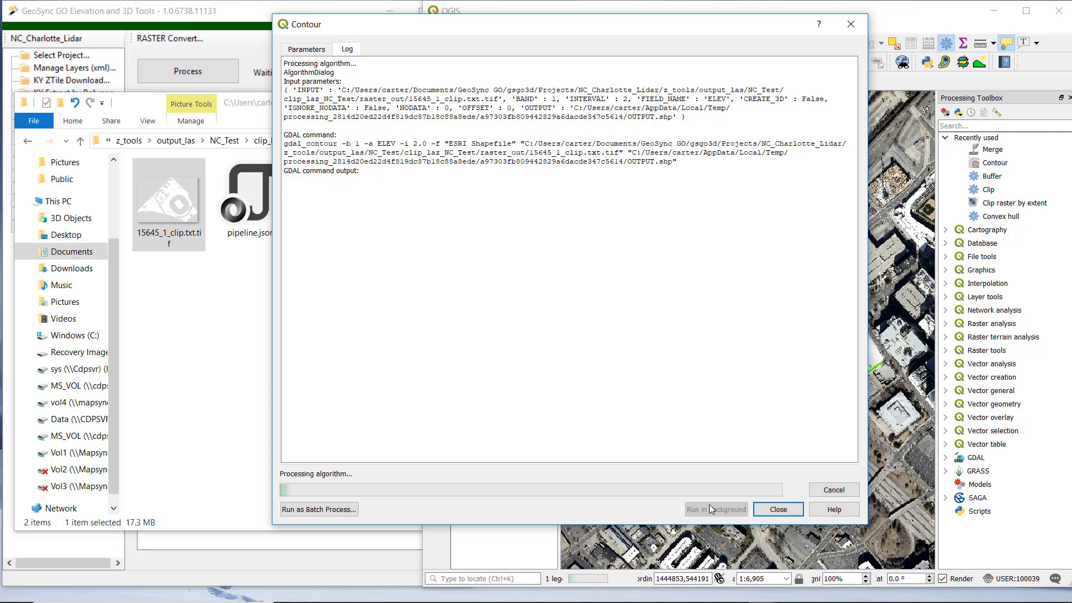
{"action": "left_click", "coordinate": [778, 510]}
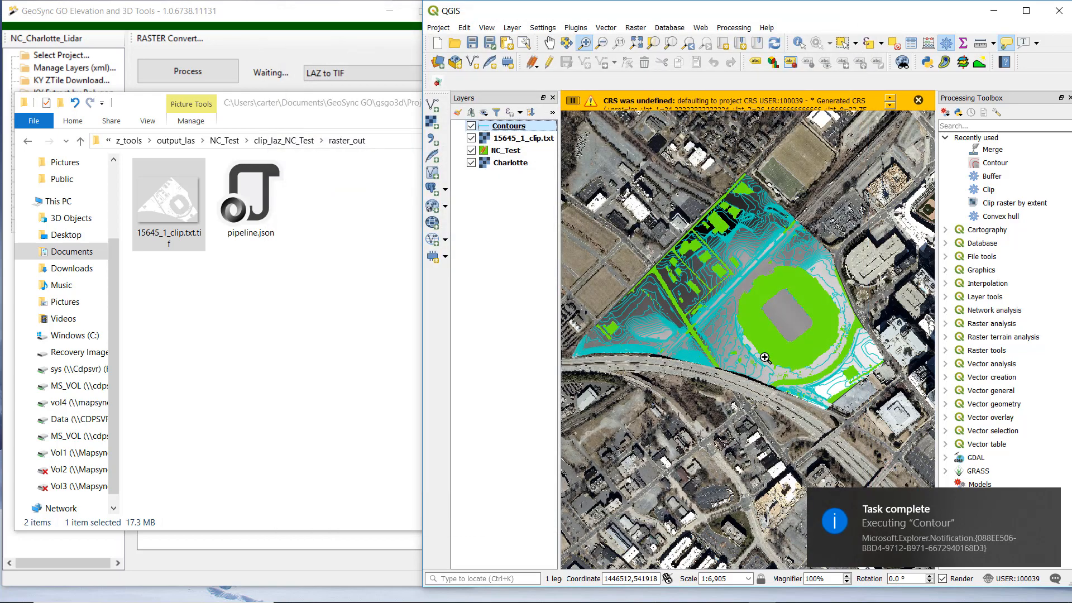
Set the Contours layer's CRS to EPSG:102719 - NAD_1983_StatePlane_North_Carolina_FIPS_3200_Feet.
{"action": "right_click", "coordinate": [505, 127]}
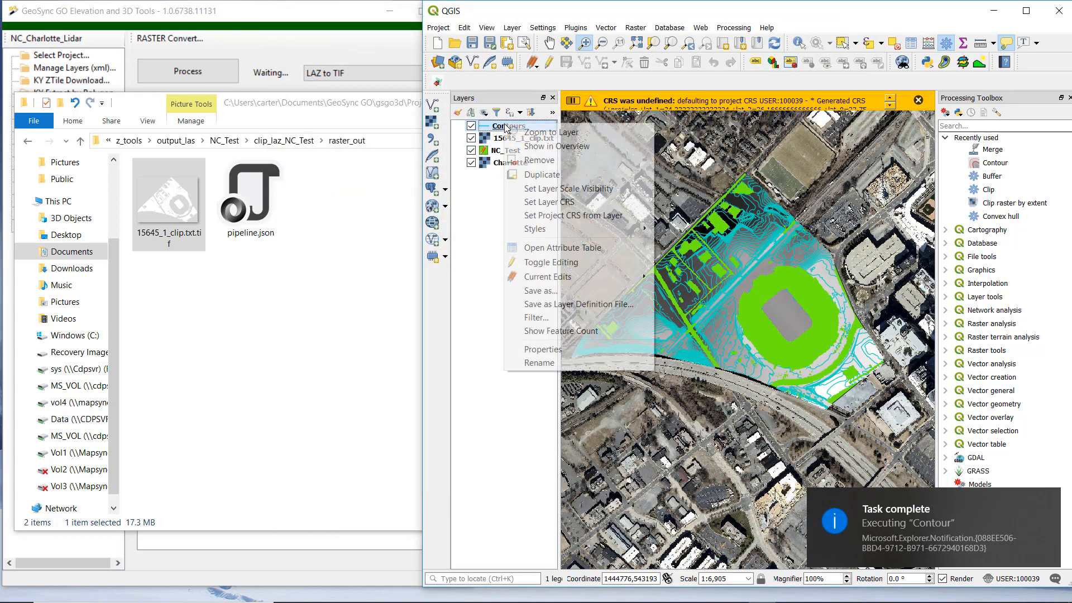
{"action": "left_click", "coordinate": [569, 350]}
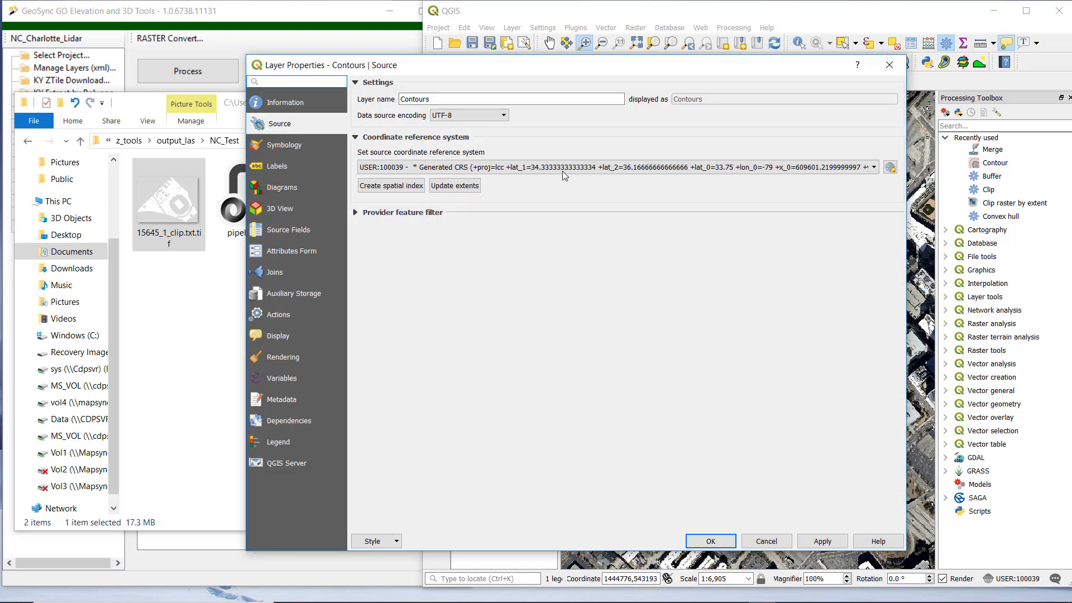
{"action": "left_click", "coordinate": [564, 168]}
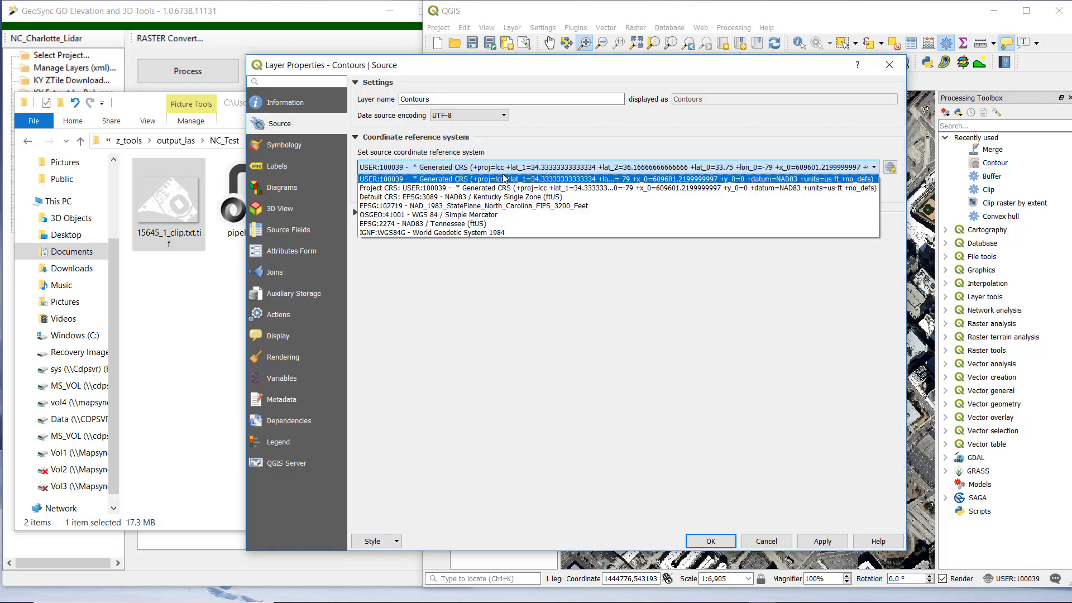
{"action": "left_click", "coordinate": [468, 211]}
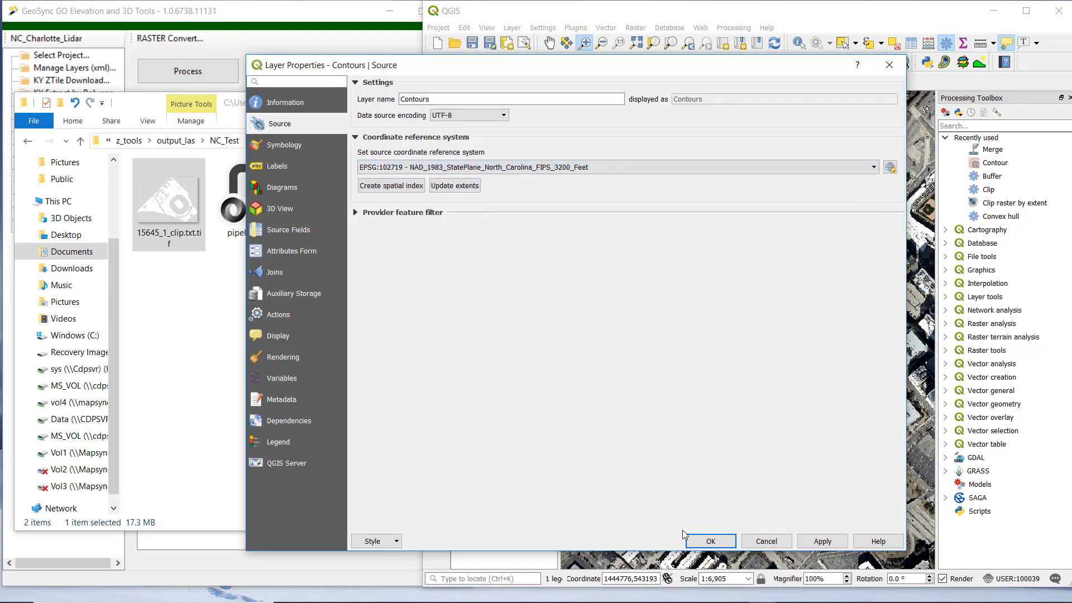
{"action": "left_click", "coordinate": [709, 541]}
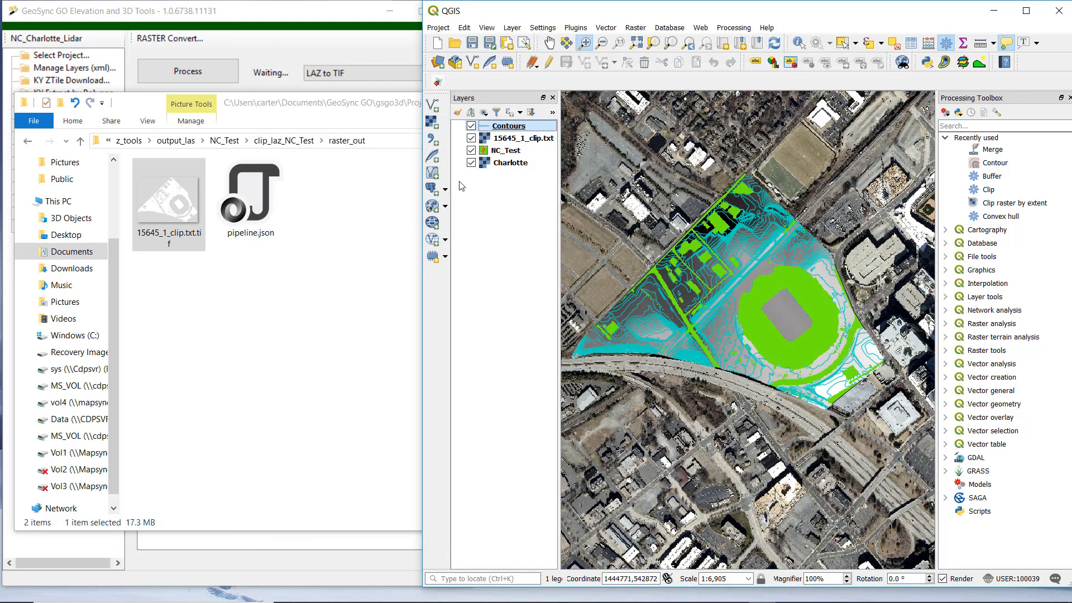
Hide the NC_Test polygon and examine the contours over the raster and aerial imagery around the stadium.
{"action": "left_click", "coordinate": [472, 150]}
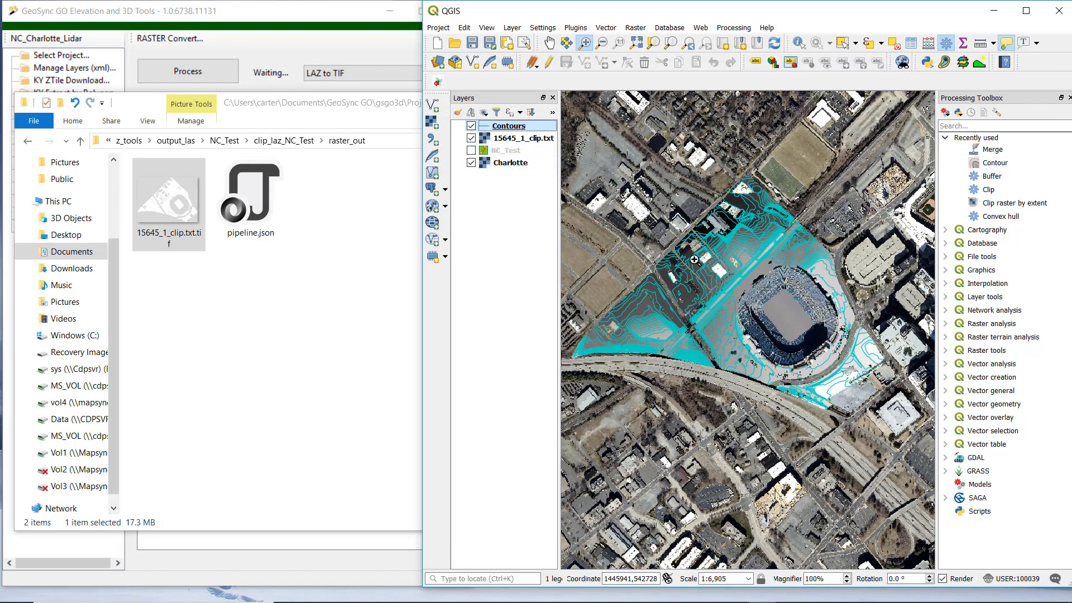
{"action": "left_click_drag", "start_coordinate": [695, 259], "coordinate": [781, 342]}
{"action": "scroll", "coordinate": [738, 239], "scroll_direction": "down", "scroll_amount": 2}
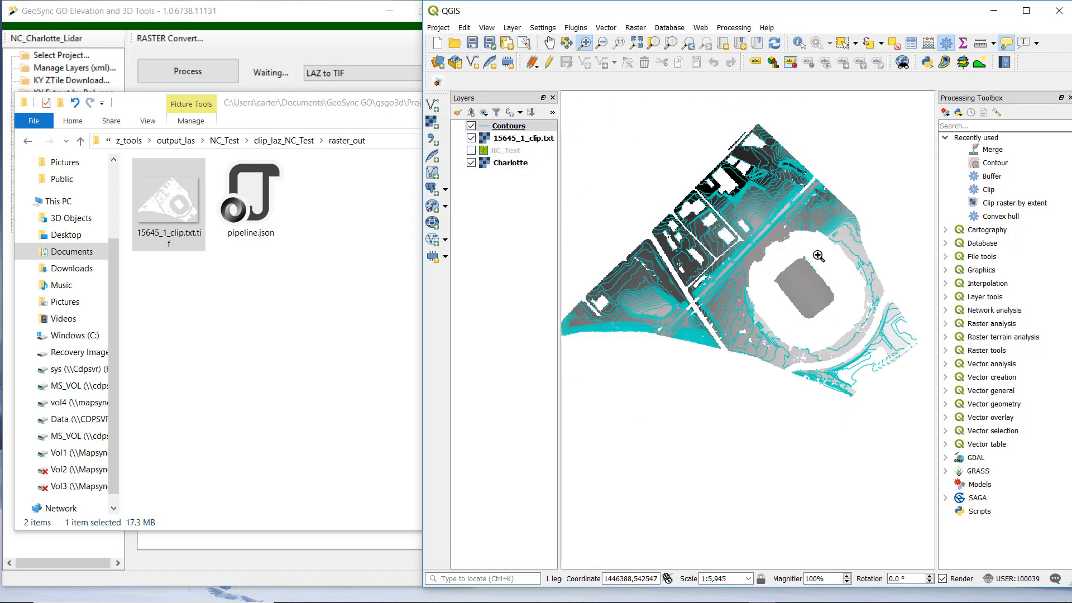
{"action": "left_click_drag", "start_coordinate": [856, 332], "coordinate": [905, 385]}
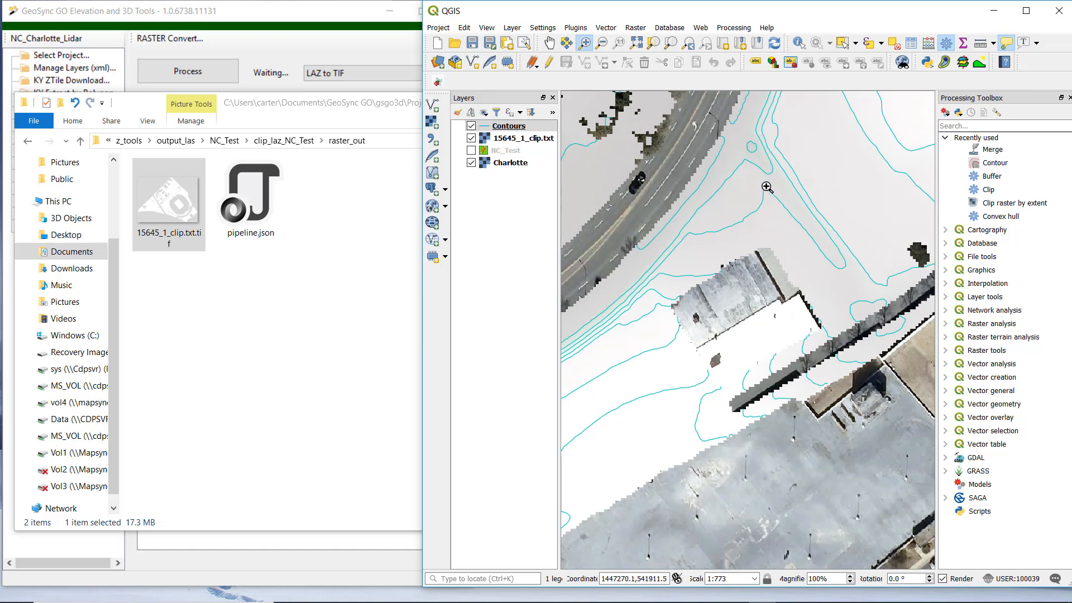
{"action": "scroll", "coordinate": [767, 187], "scroll_direction": "down", "scroll_amount": 3}
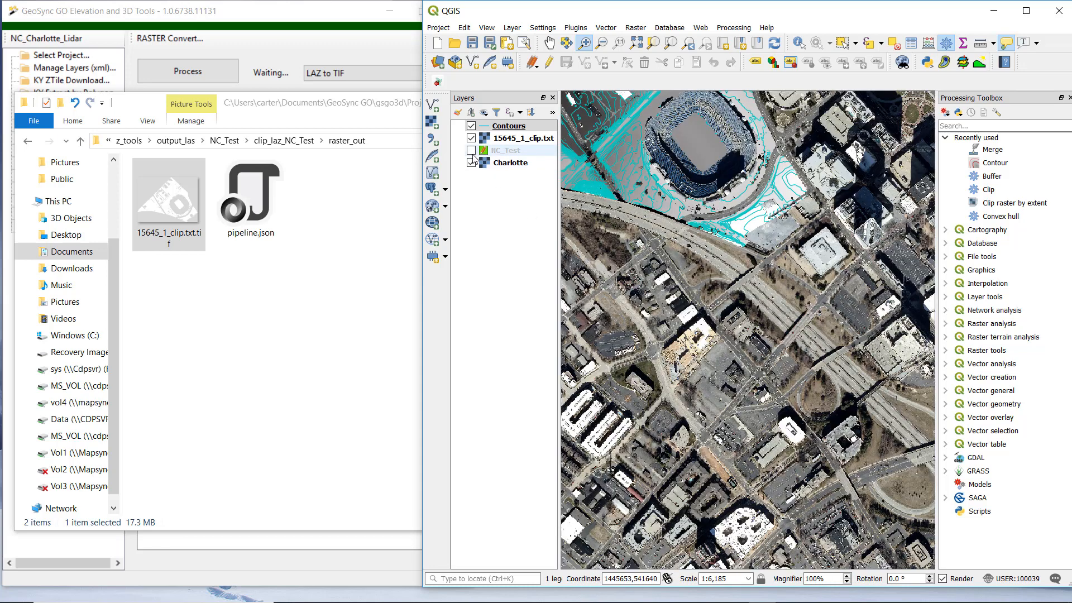
Hide the Charlotte and 15645_1_clip.txt layers and inspect the contour lines on their own.
{"action": "left_click", "coordinate": [471, 162]}
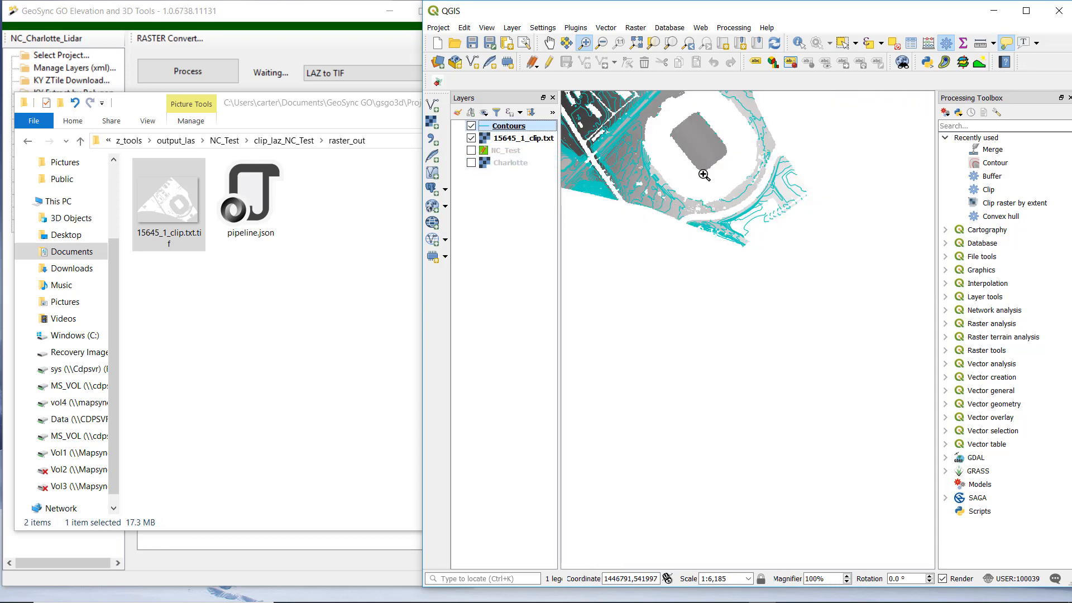
{"action": "left_click", "coordinate": [471, 138]}
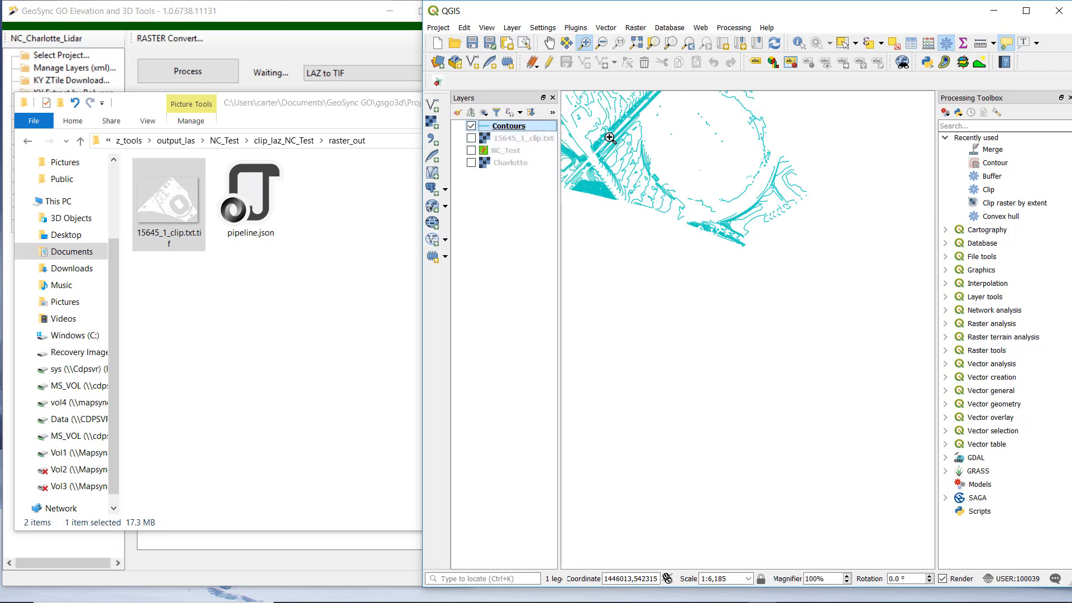
{"action": "left_click_drag", "start_coordinate": [610, 137], "coordinate": [632, 168]}
{"action": "scroll", "coordinate": [750, 238], "scroll_direction": "down", "scroll_amount": 4}
{"action": "scroll", "coordinate": [754, 242], "scroll_direction": "up", "scroll_amount": 1}
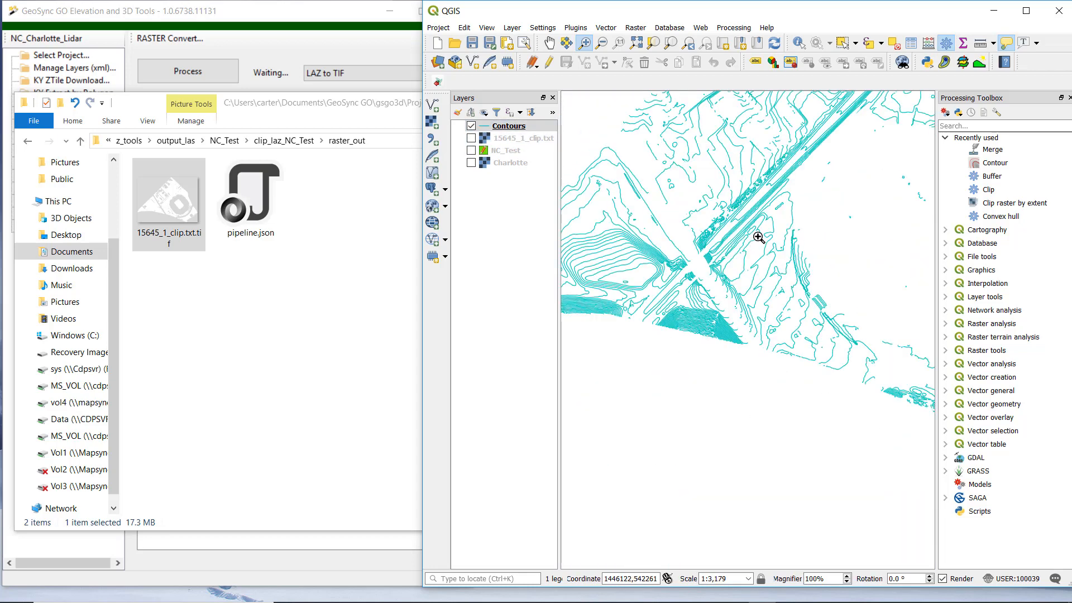
{"action": "scroll", "coordinate": [759, 237], "scroll_direction": "down", "scroll_amount": 1}
{"action": "left_click_drag", "start_coordinate": [824, 168], "coordinate": [809, 218]}
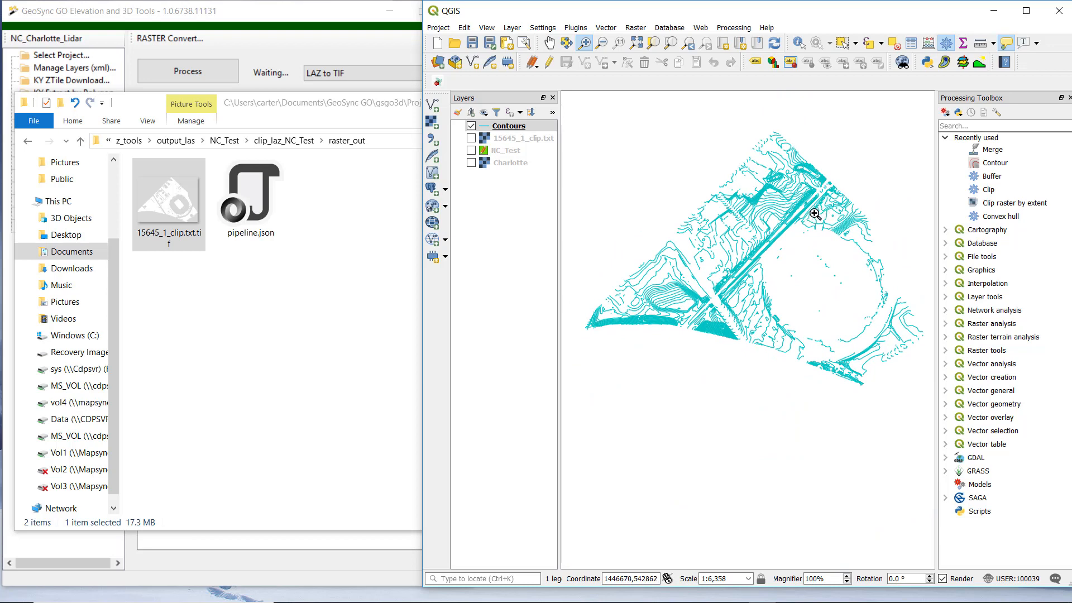